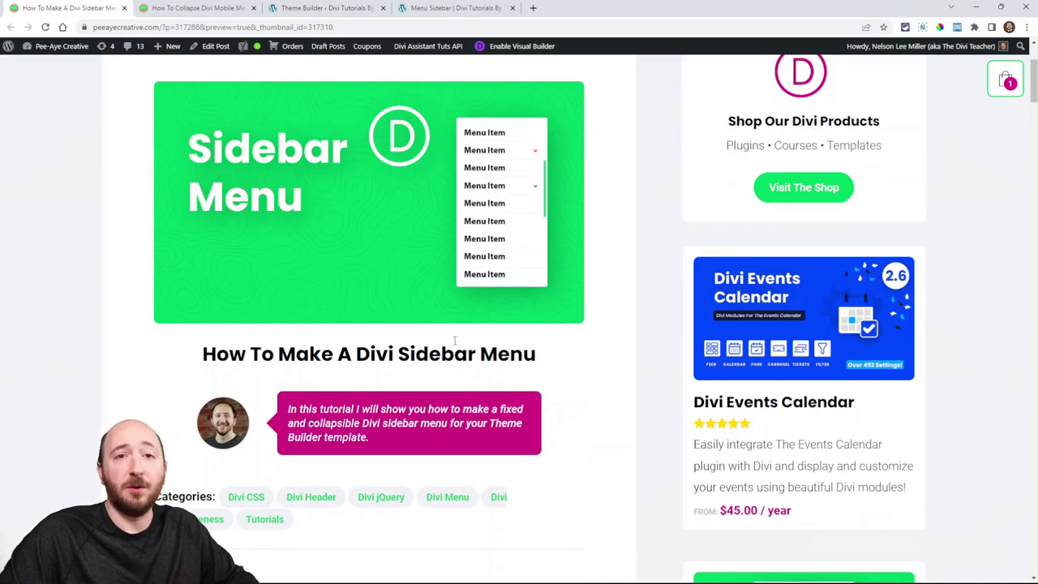
# Step: Read the sidebar menu tutorial's introduction, its Before We Start section and the prerequisite described in step 1
pyautogui.scroll(-3, 514, 385)
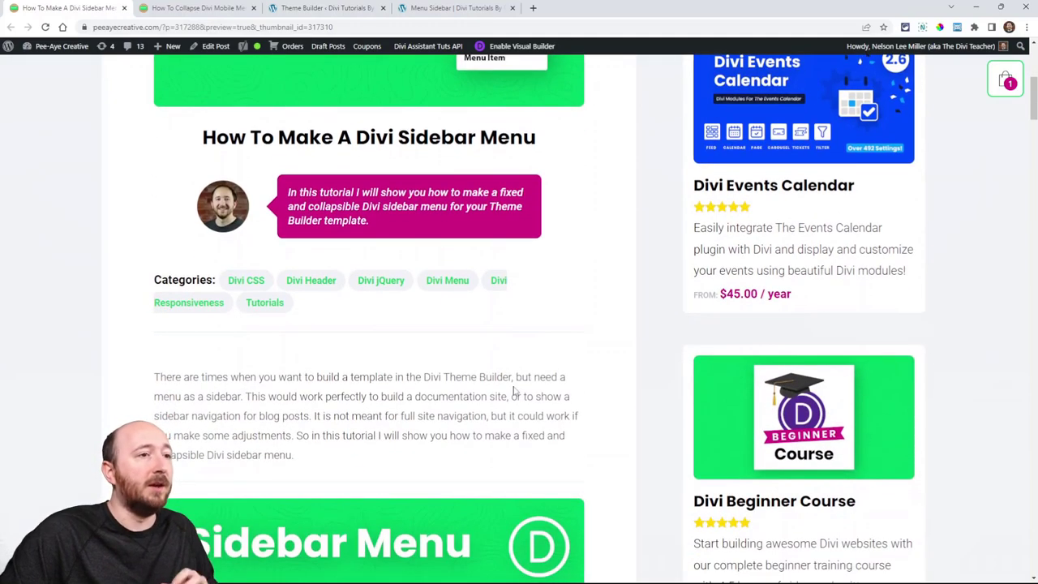
pyautogui.scroll(-6, 394, 361)
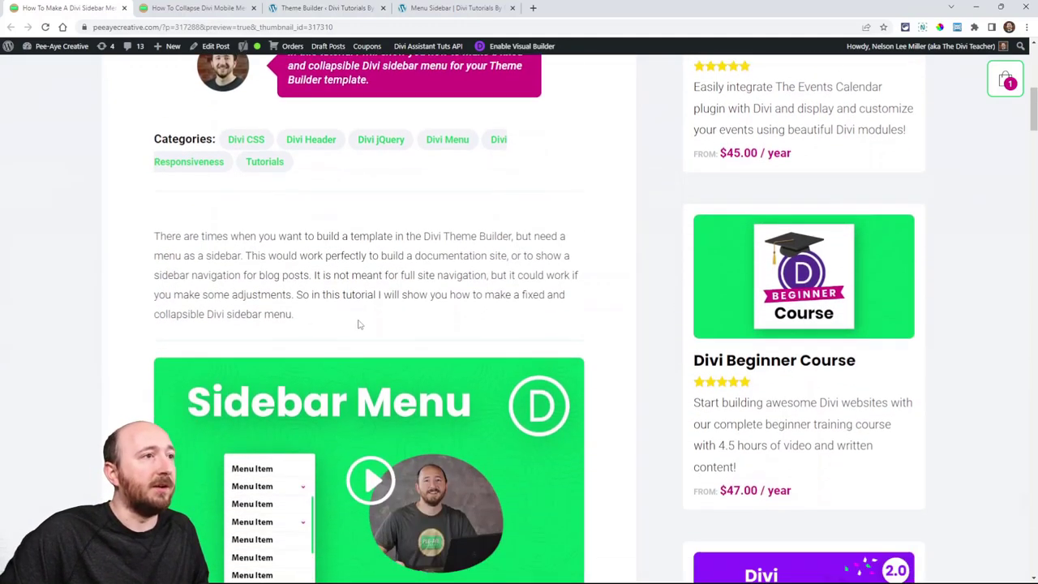
pyautogui.scroll(-2, 540, 359)
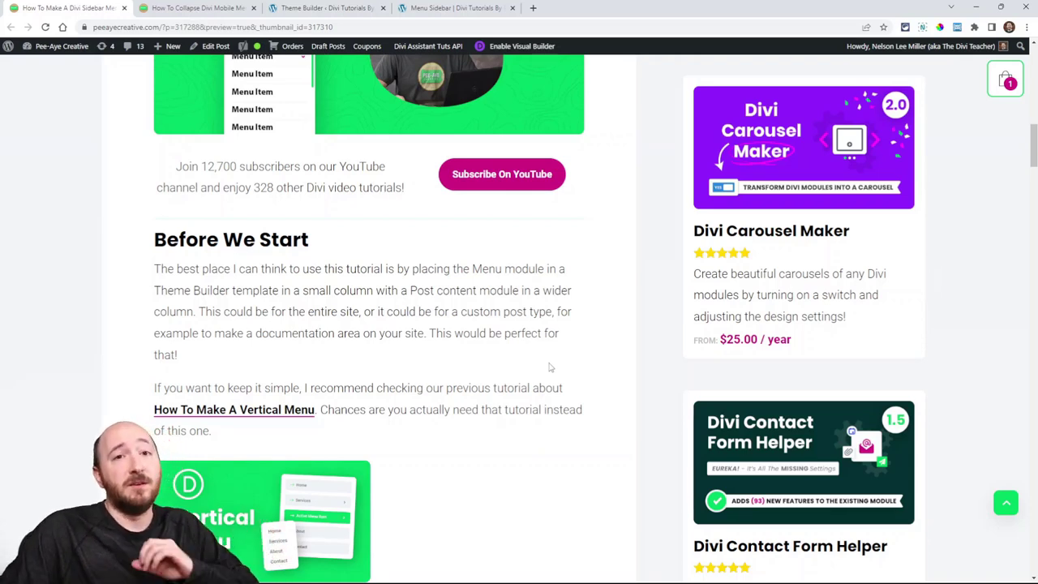
pyautogui.scroll(-1, 549, 367)
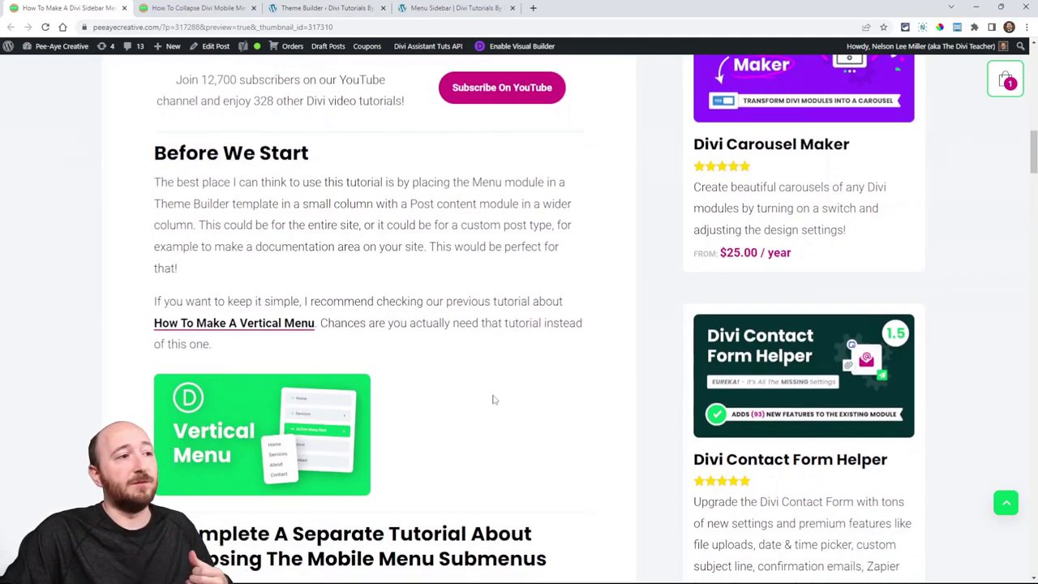
pyautogui.scroll(-1, 489, 397)
pyautogui.scroll(1, 279, 365)
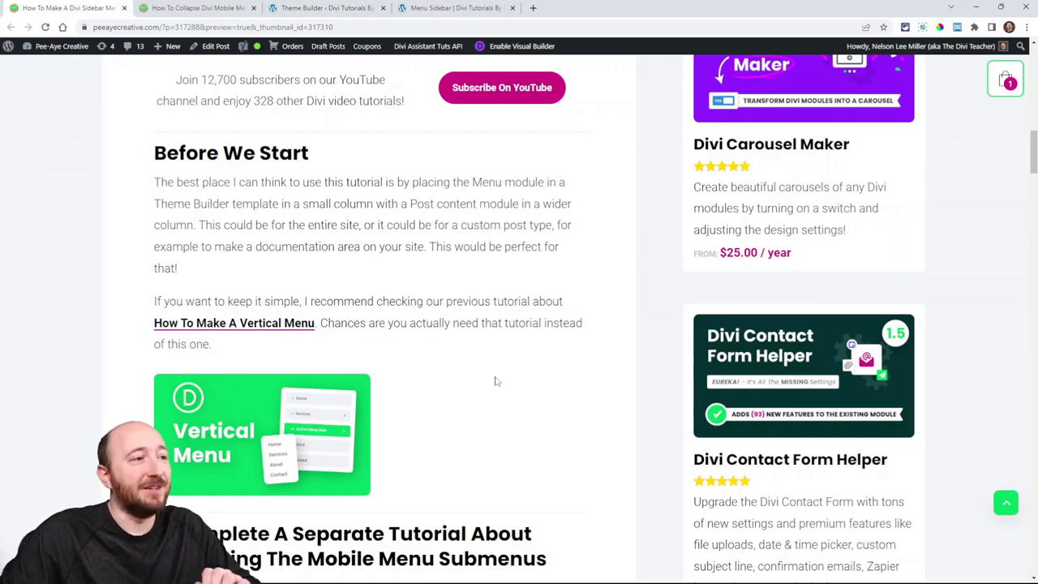
pyautogui.scroll(-2, 459, 347)
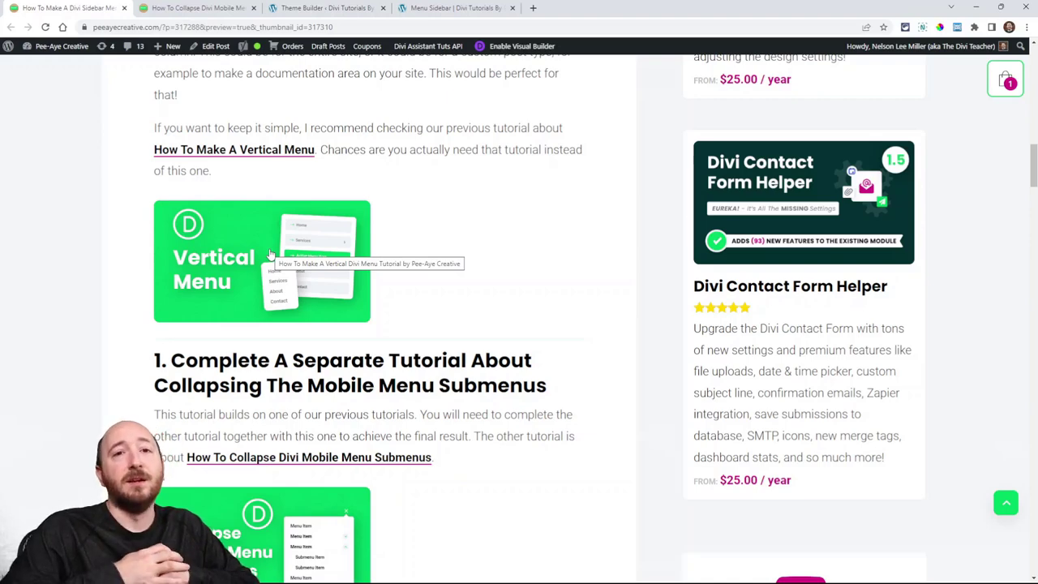
pyautogui.scroll(-2, 270, 254)
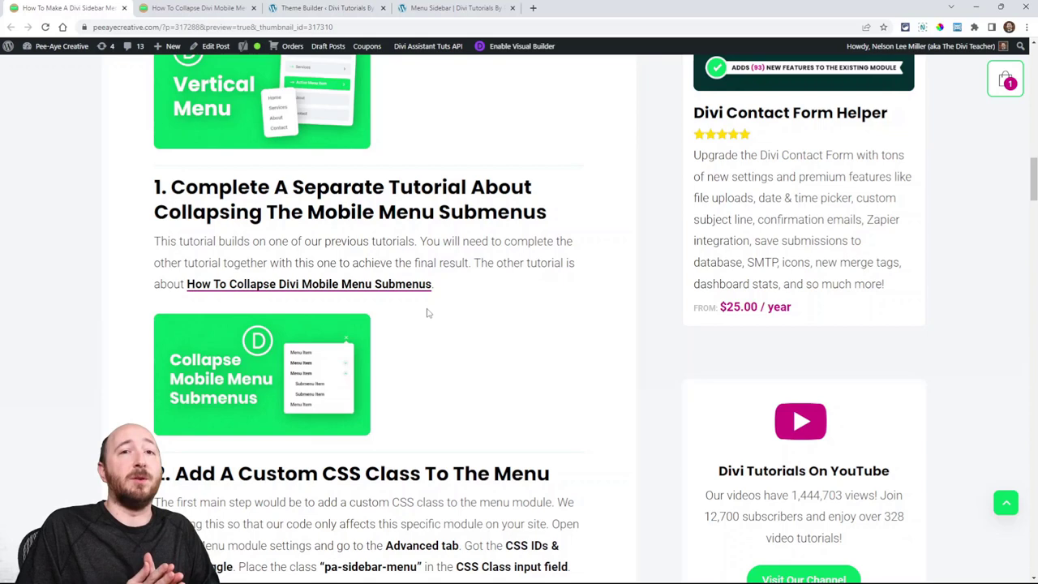
pyautogui.scroll(-1, 425, 314)
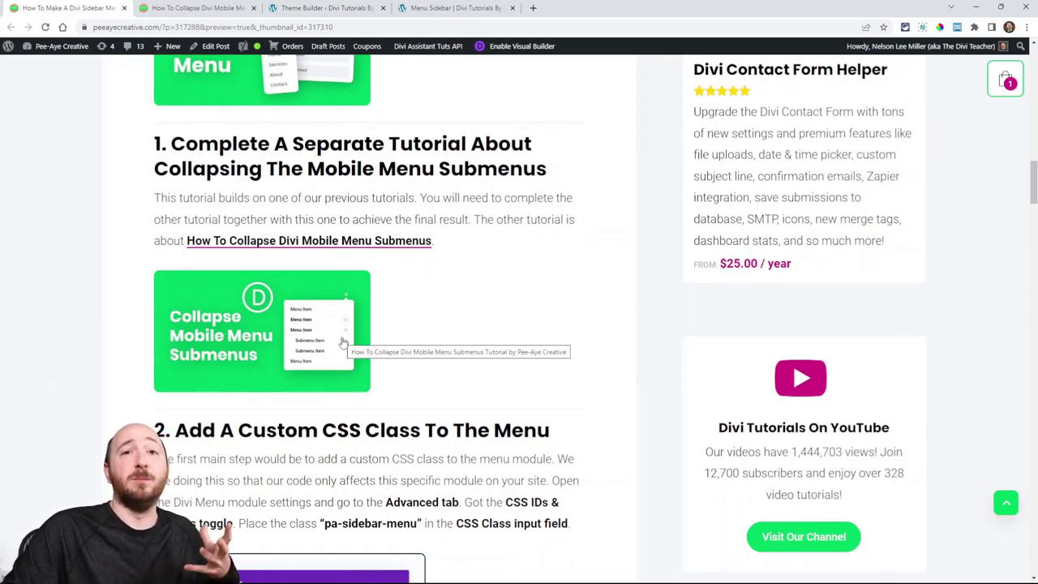
# Step: Open the linked prerequisite tutorial How To Collapse Divi Mobile Menu Submenus
pyautogui.tripleClick(281, 243)
pyautogui.click(398, 307)
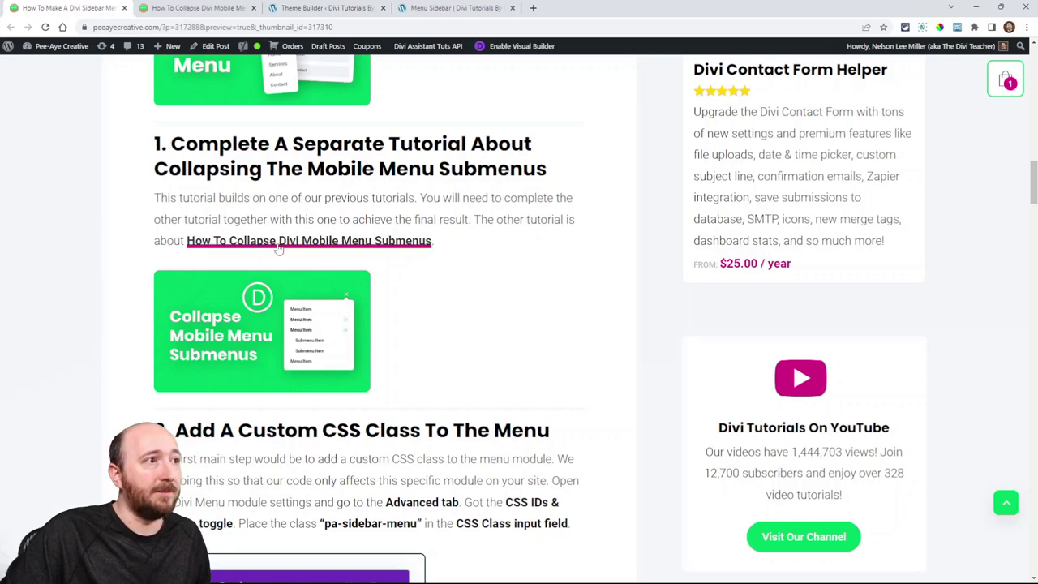
pyautogui.click(308, 241)
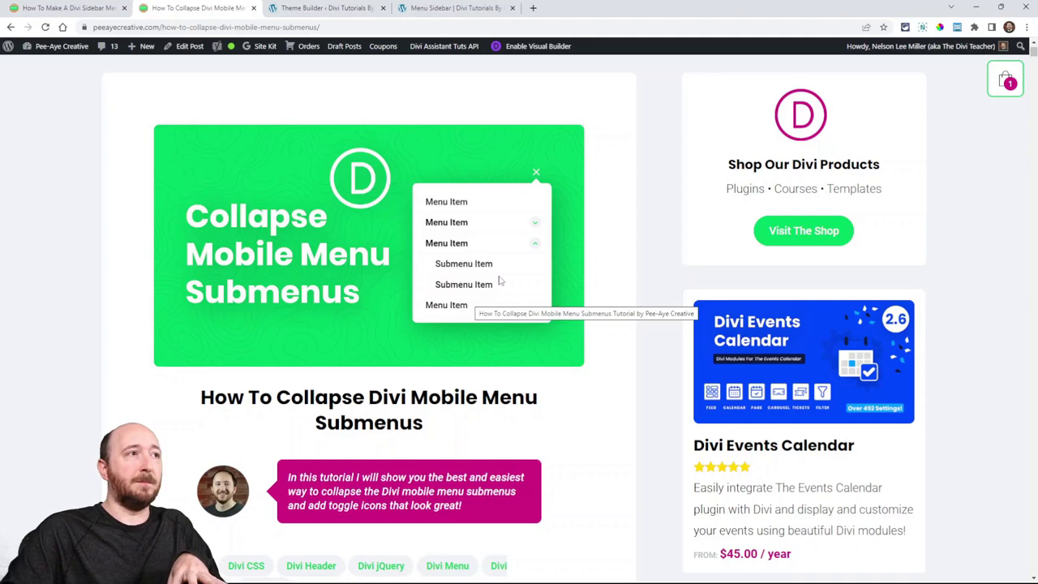
# Step: Return to the sidebar menu tutorial and copy the class name pa-sidebar-menu from step 2
pyautogui.click(69, 8)
pyautogui.scroll(-2, 509, 412)
pyautogui.scroll(-3, 514, 340)
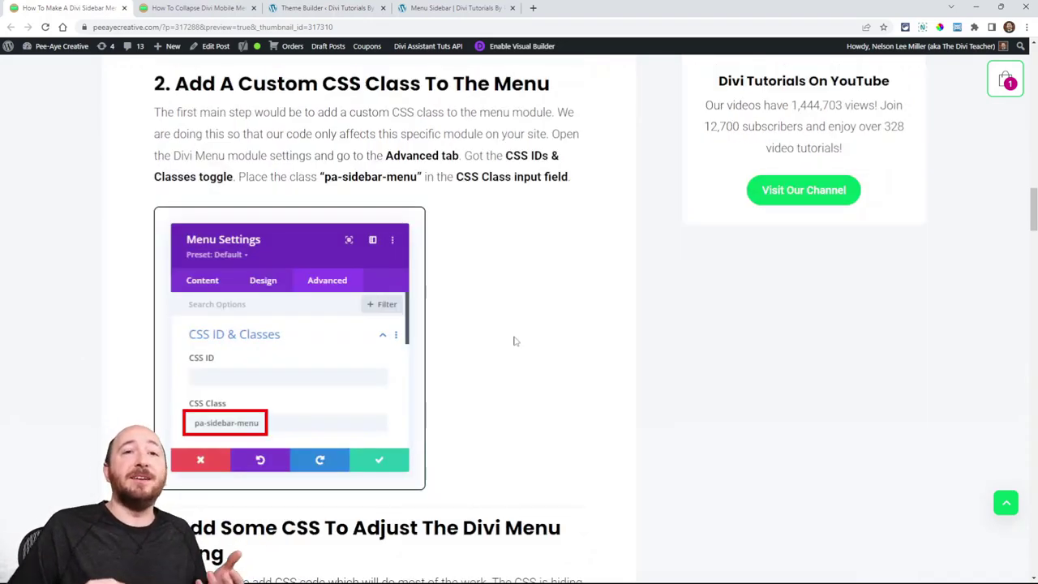
pyautogui.scroll(9, 440, 350)
pyautogui.scroll(1, 364, 349)
pyautogui.scroll(-1, 421, 328)
pyautogui.scroll(-2, 422, 326)
pyautogui.scroll(-5, 422, 324)
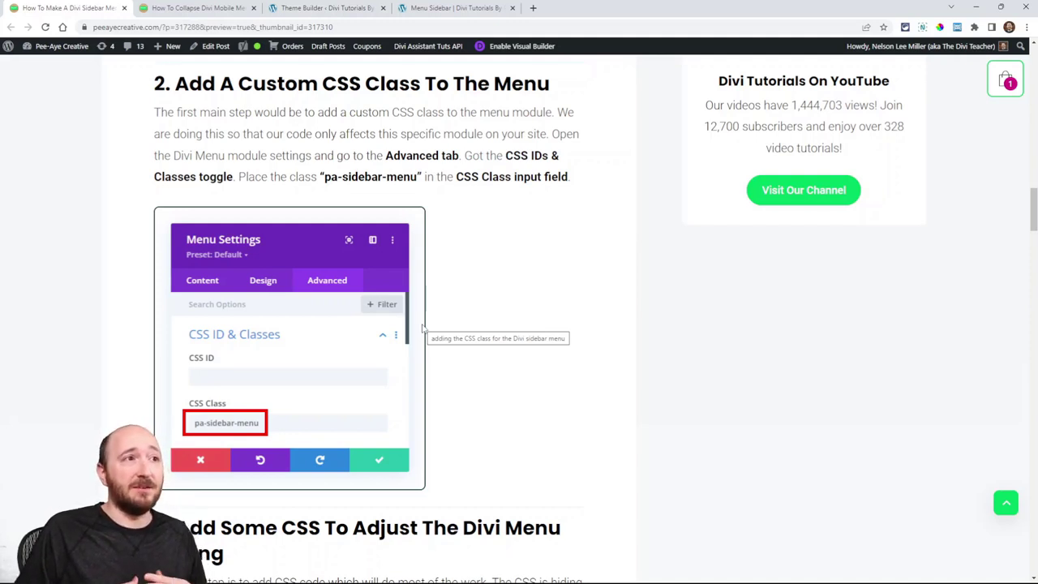
pyautogui.moveTo(417, 176); pyautogui.dragTo(324, 177)
pyautogui.hotkey('ctrl', 'c')
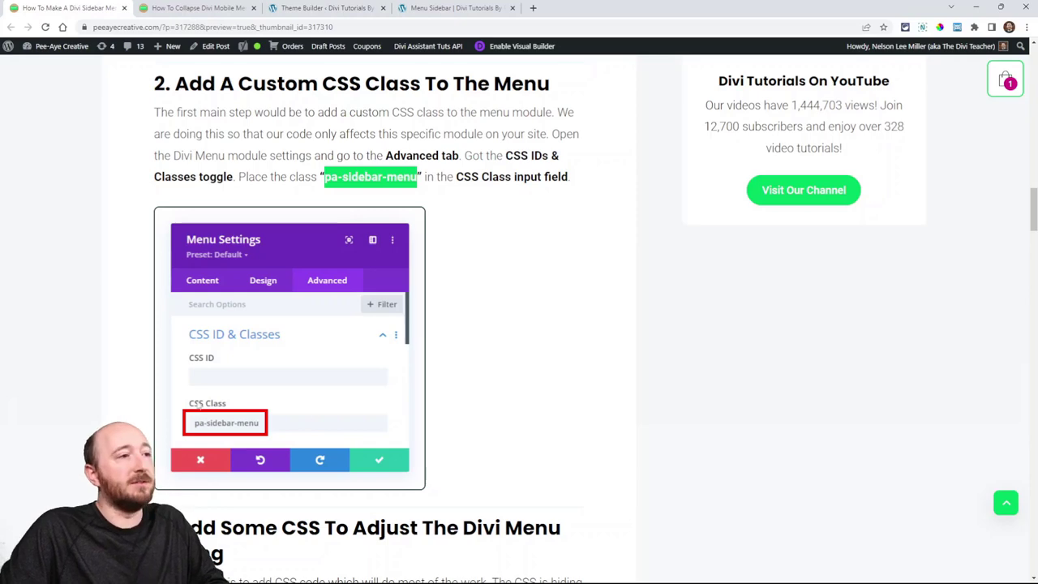
# Step: Reload the live Menu Sidebar demo page and examine how its unstyled menu looks
pyautogui.click(313, 11)
pyautogui.scroll(-2, 424, 143)
pyautogui.click(454, 8)
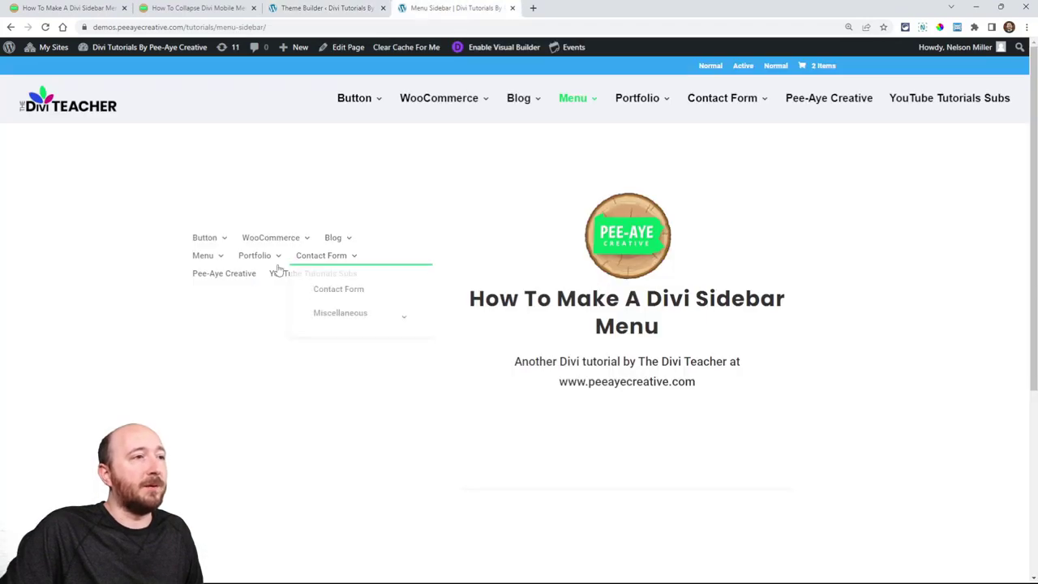
pyautogui.press('F5')
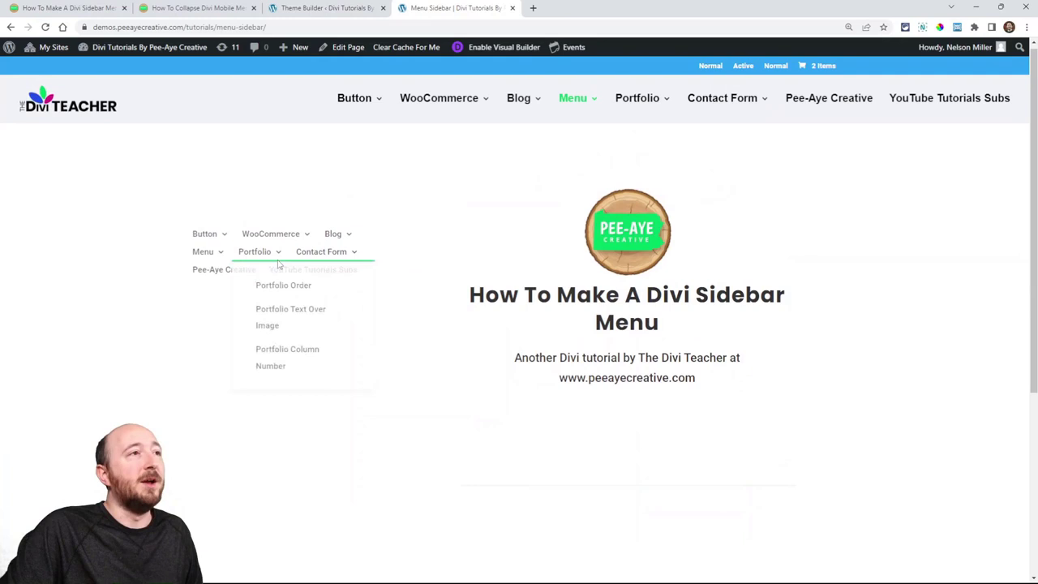
# Step: Open the Menu Sidebar body layout for editing in the Divi Theme Builder
pyautogui.click(325, 8)
pyautogui.click(387, 268)
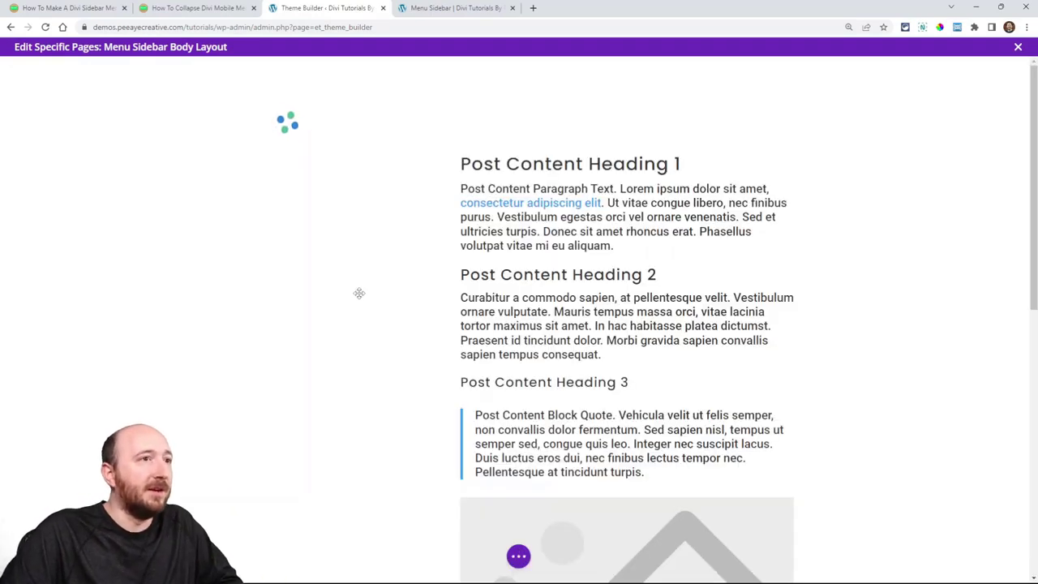
pyautogui.click(623, 135)
pyautogui.click(688, 351)
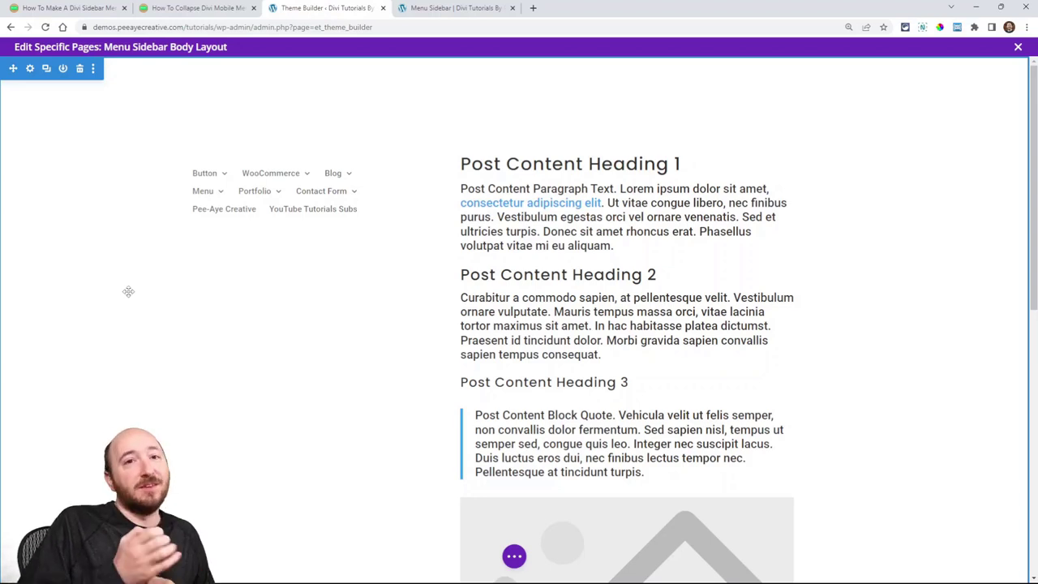
# Step: Set the Menu module's CSS class to pa-sidebar-menu and save the module settings
pyautogui.click(266, 172)
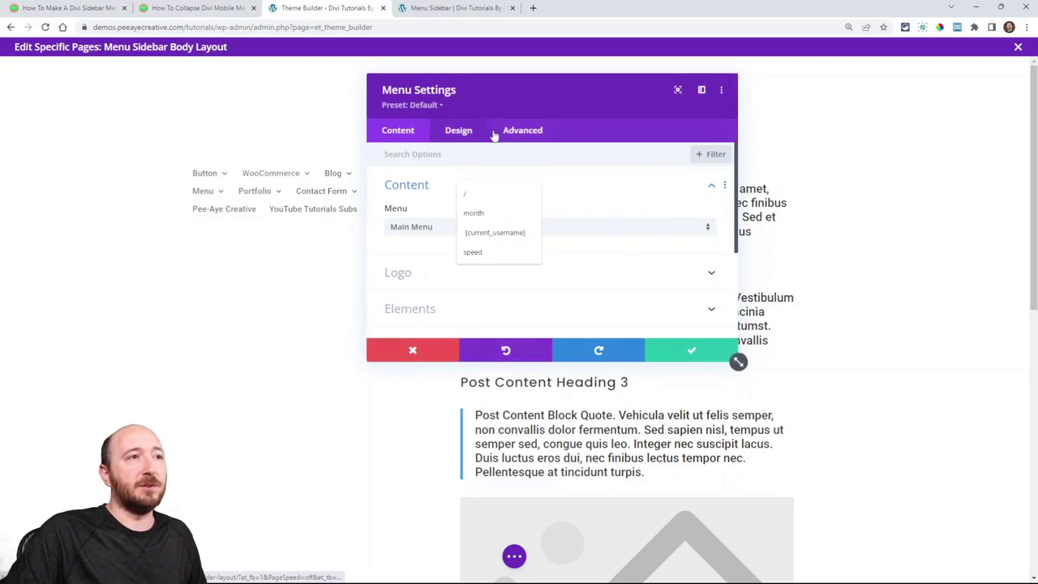
pyautogui.click(523, 134)
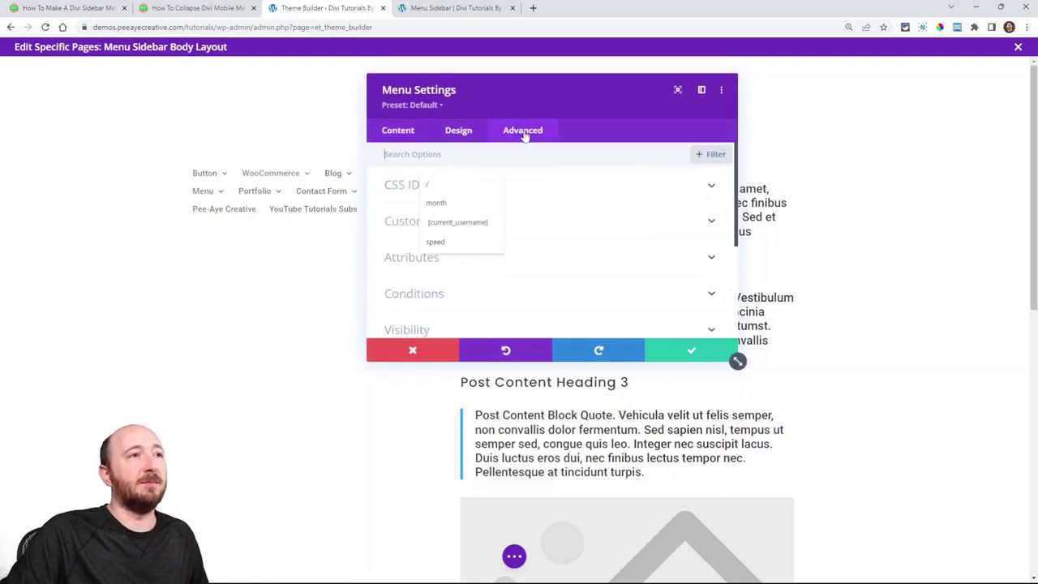
pyautogui.click(393, 192)
pyautogui.click(422, 273)
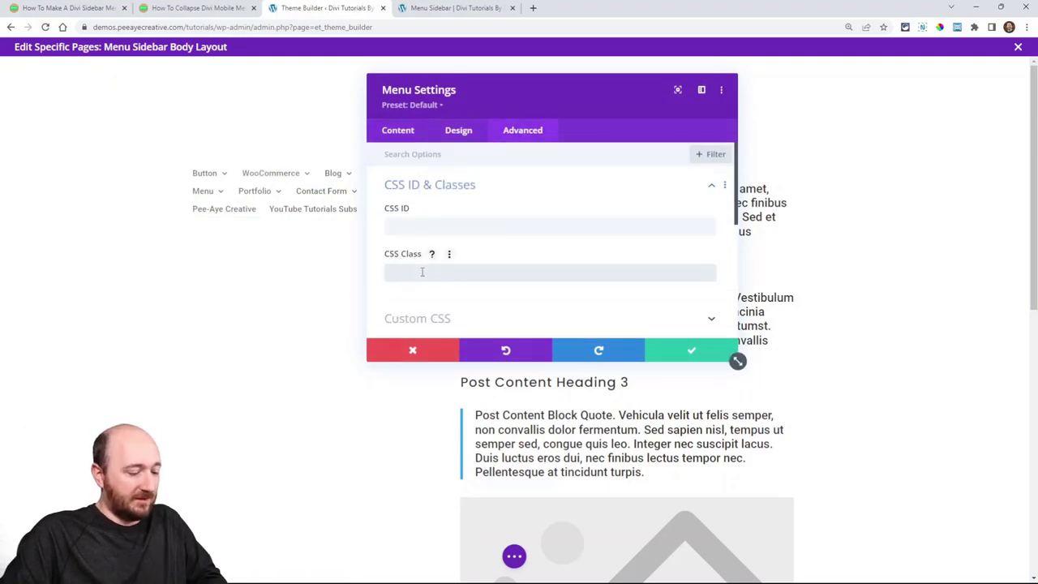
pyautogui.hotkey('ctrl', 'v')
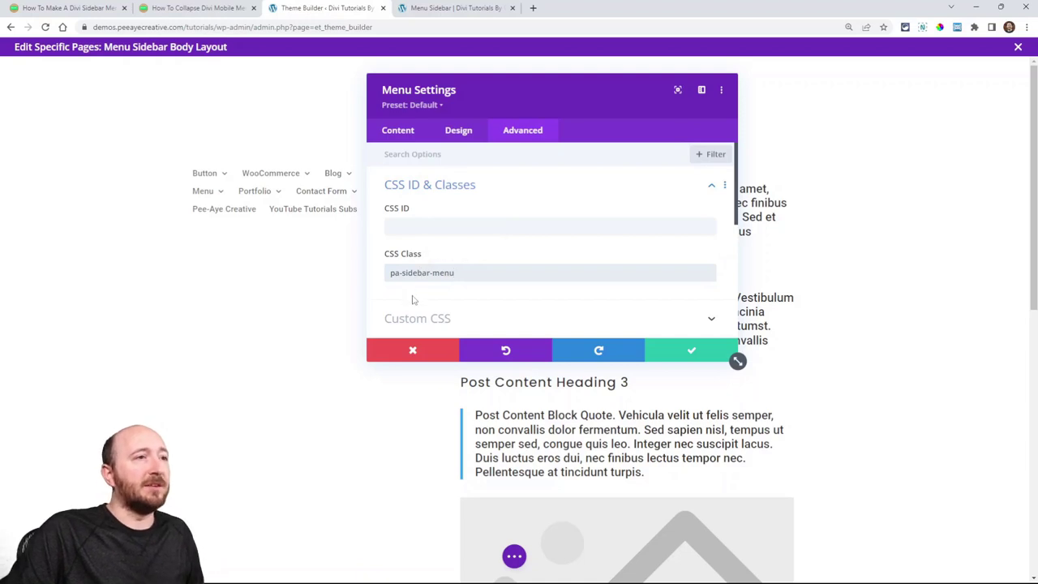
pyautogui.click(687, 351)
# Step: Copy the menu styling CSS snippet from step 3 of the sidebar menu tutorial
pyautogui.click(69, 8)
pyautogui.scroll(-5, 420, 323)
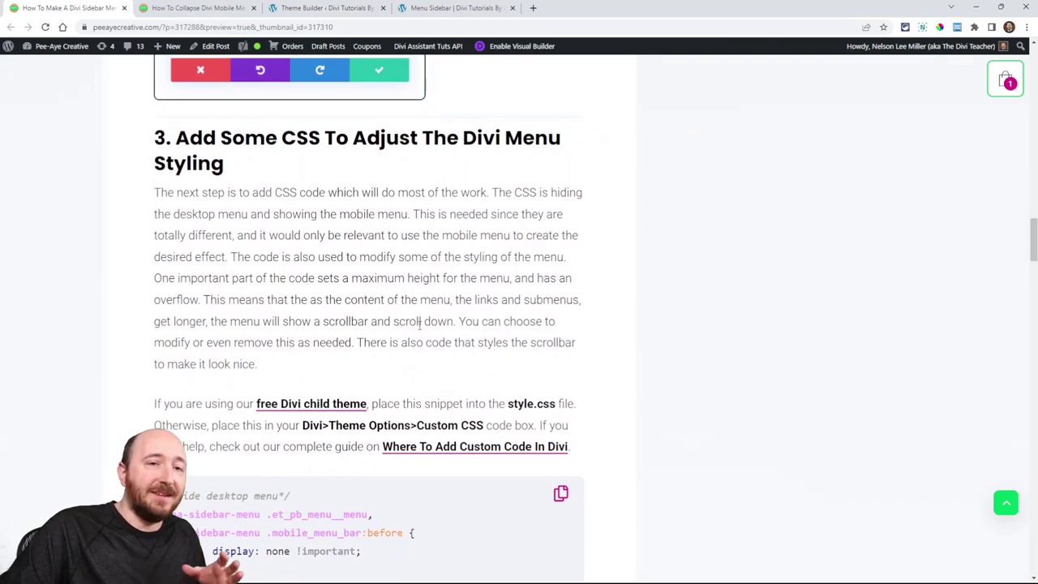
pyautogui.scroll(-4, 420, 323)
pyautogui.click(560, 195)
pyautogui.scroll(-2, 243, 310)
pyautogui.scroll(-2, 242, 310)
pyautogui.scroll(6, 254, 403)
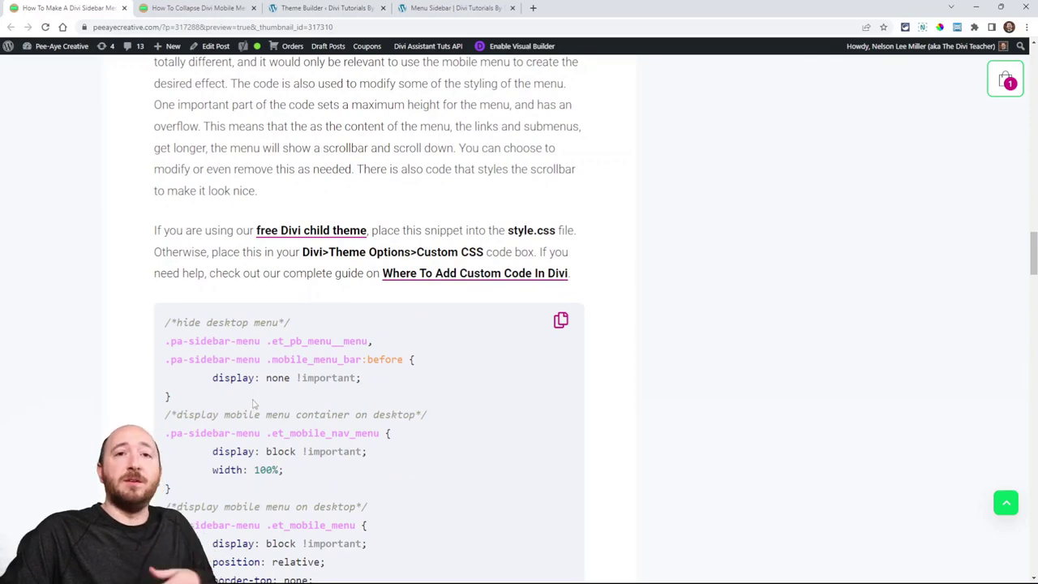
# Step: Add the copied sidebar menu CSS at the end of the Custom CSS code in Divi Theme Options
pyautogui.click(191, 8)
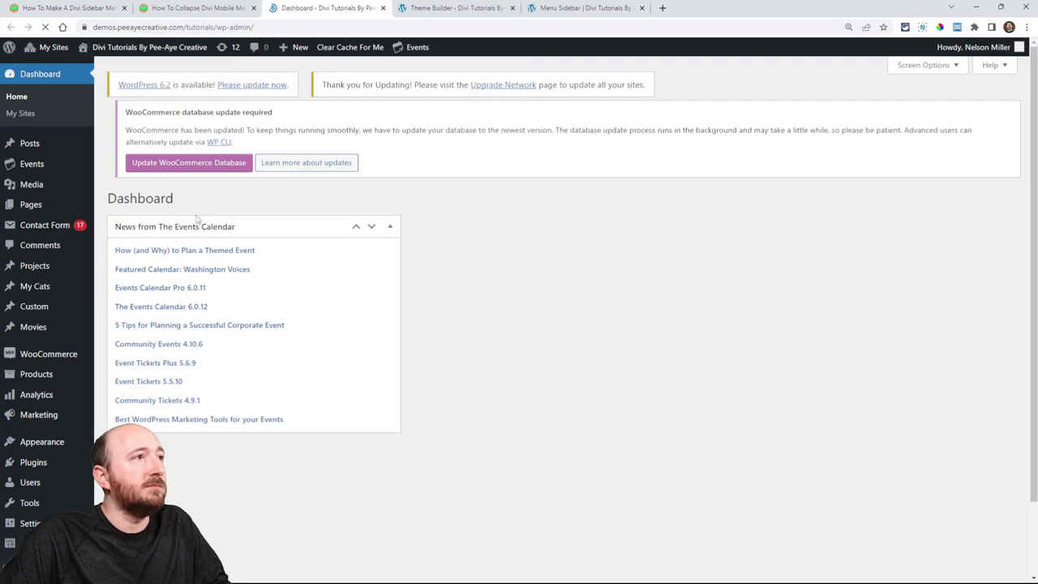
pyautogui.scroll(-1, 25, 529)
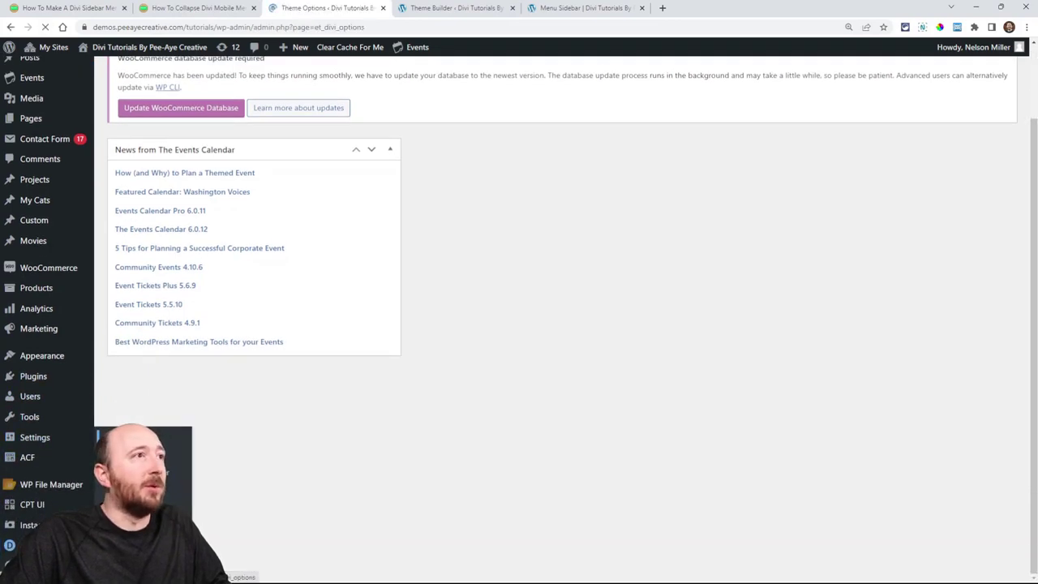
pyautogui.scroll(-15, 301, 364)
pyautogui.scroll(-15, 502, 368)
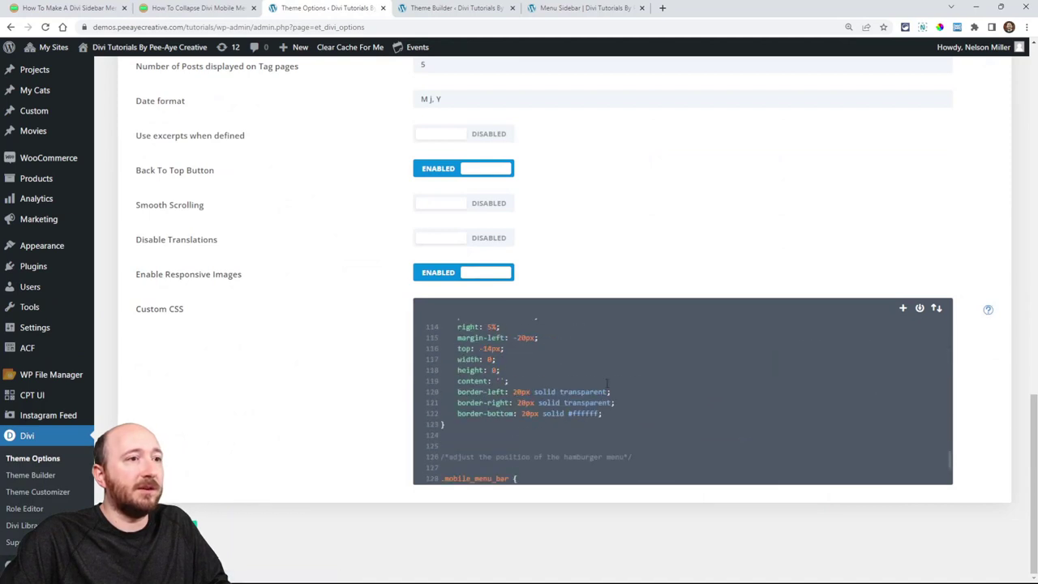
pyautogui.scroll(-2, 513, 419)
pyautogui.scroll(1, 935, 474)
pyautogui.scroll(-1, 935, 475)
pyautogui.scroll(-7, 935, 474)
# Step: Reload the Menu Sidebar demo page, expand the Blog submenu in the sidebar menu and test its scrolling
pyautogui.click(578, 8)
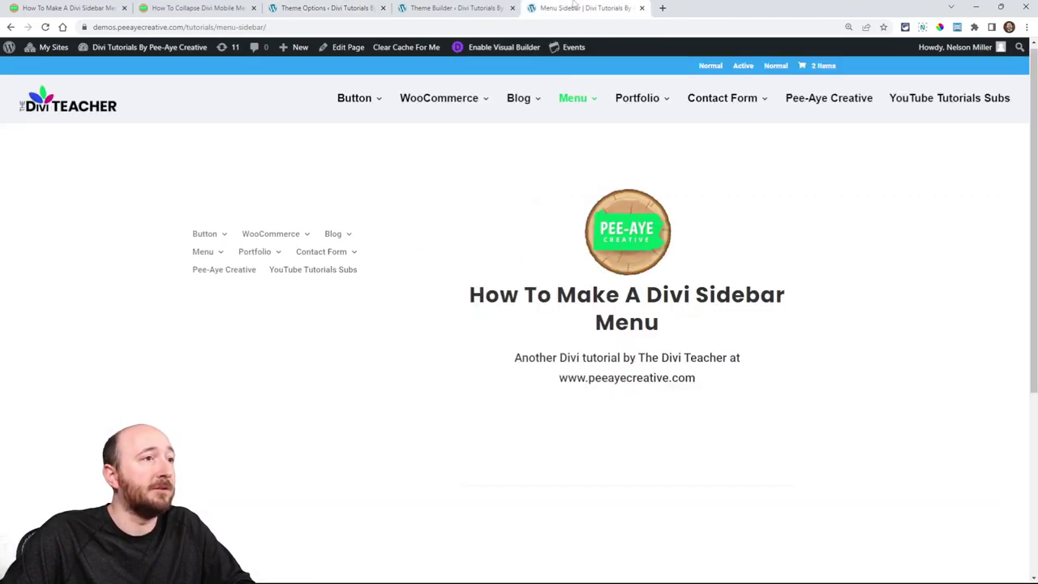
pyautogui.click(46, 27)
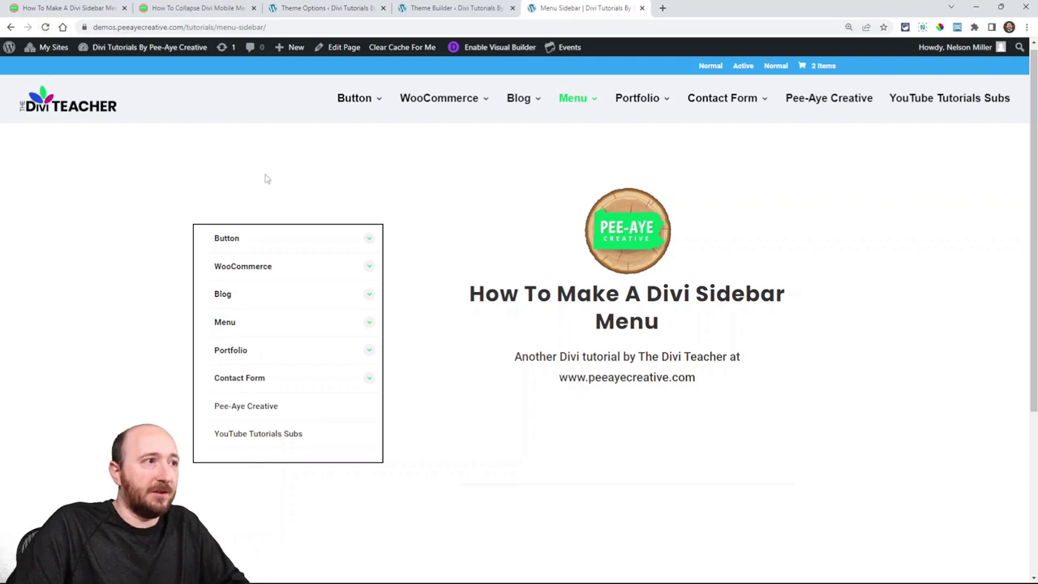
pyautogui.click(367, 297)
pyautogui.click(364, 296)
pyautogui.click(366, 296)
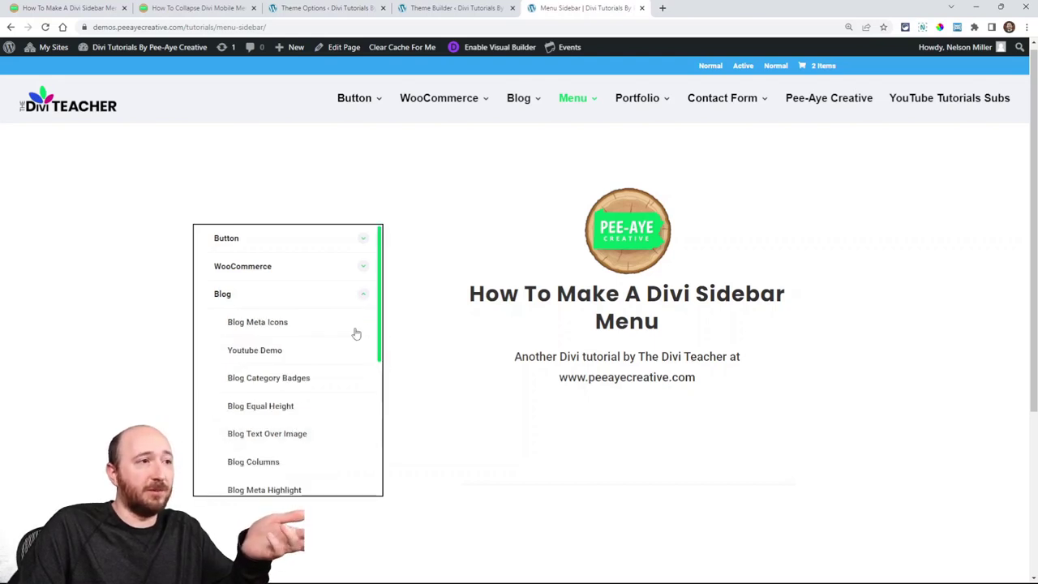
pyautogui.scroll(-3, 324, 348)
pyautogui.scroll(3, 307, 357)
pyautogui.scroll(-3, 301, 340)
pyautogui.scroll(3, 300, 347)
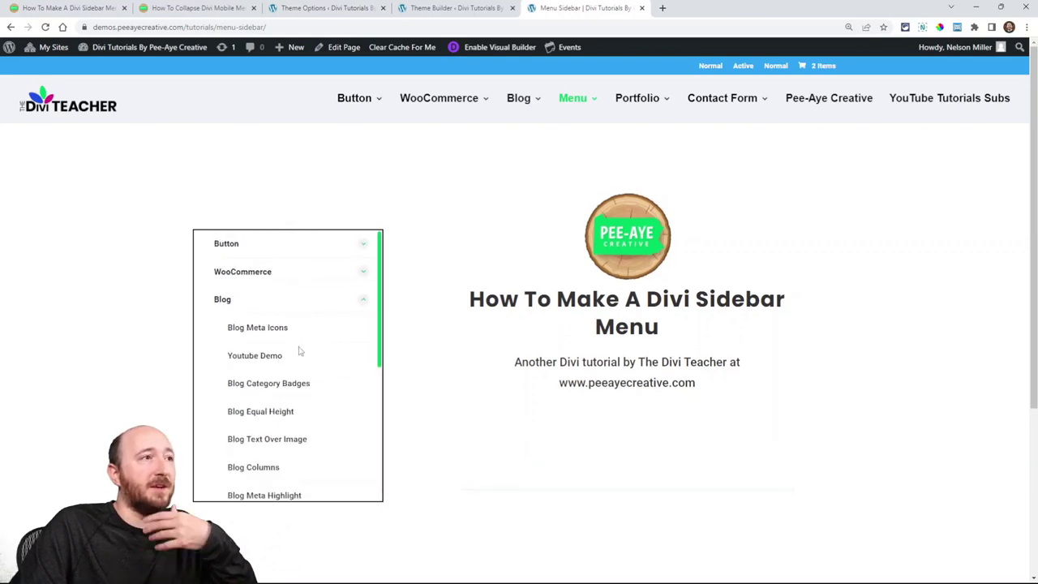
# Step: Expand the WooCommerce and Portfolio submenus as well and check how the longer sidebar menu scrolls
pyautogui.click(363, 273)
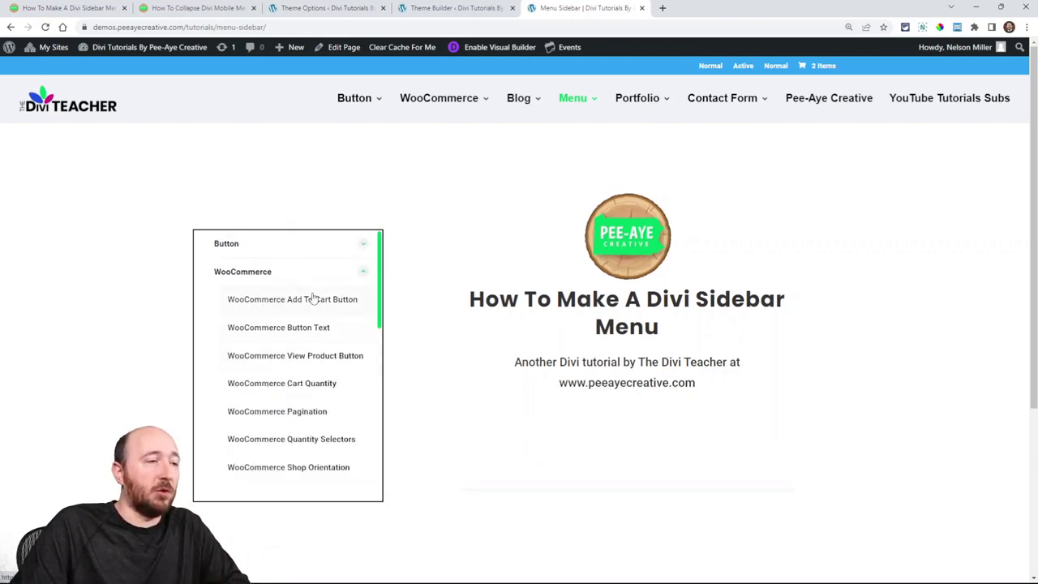
pyautogui.scroll(-10, 304, 357)
pyautogui.click(364, 389)
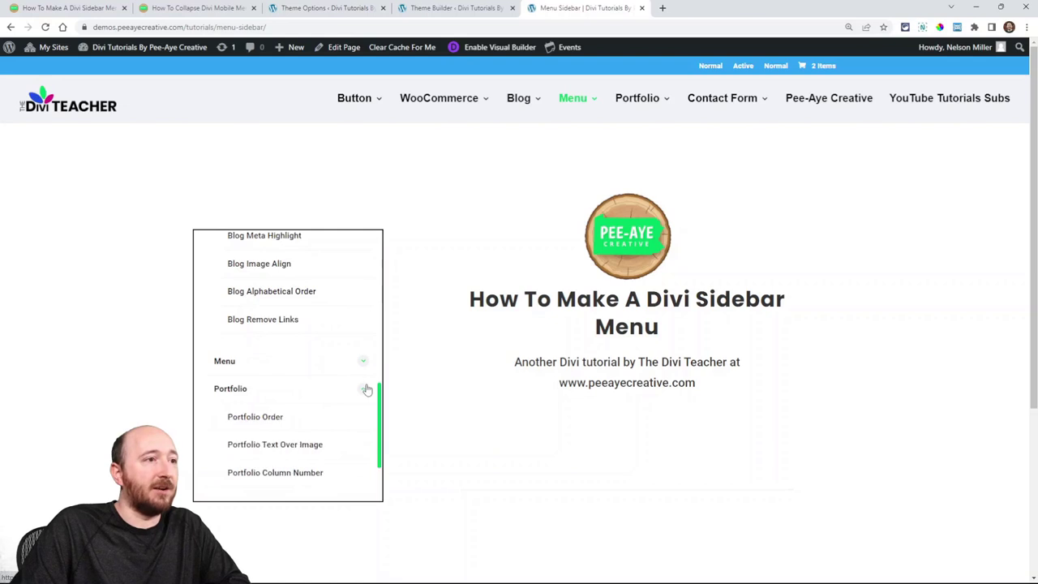
pyautogui.scroll(-2, 294, 381)
pyautogui.scroll(7, 280, 389)
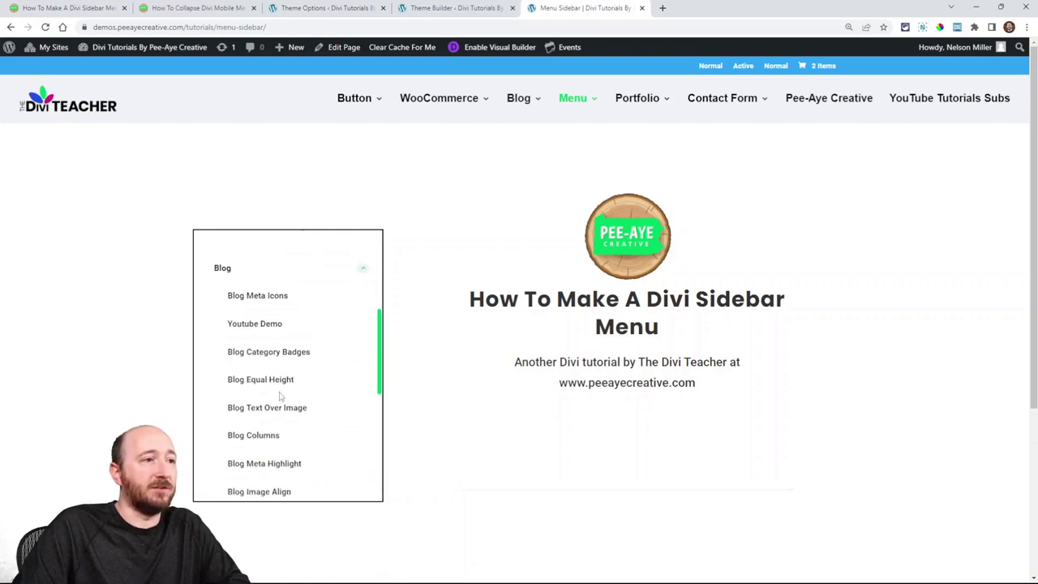
pyautogui.scroll(3, 279, 396)
pyautogui.scroll(-2, 280, 397)
pyautogui.scroll(-4, 280, 397)
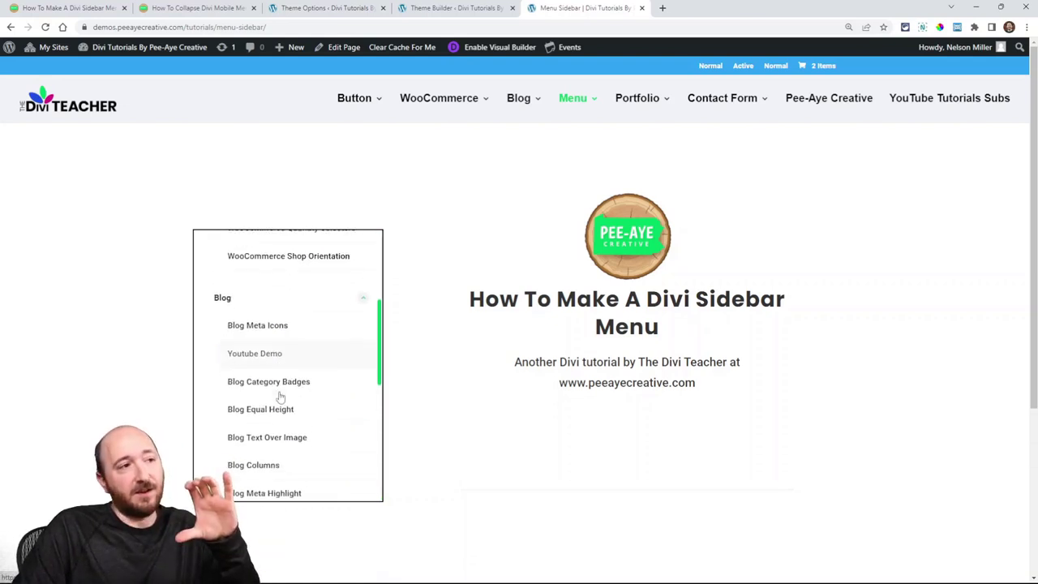
pyautogui.scroll(5, 280, 397)
pyautogui.scroll(-4, 279, 397)
pyautogui.scroll(6, 280, 397)
# Step: Set the max-height of .pa-sidebar-menu to 70vh in the Custom CSS of Divi Theme Options and save the options
pyautogui.click(311, 9)
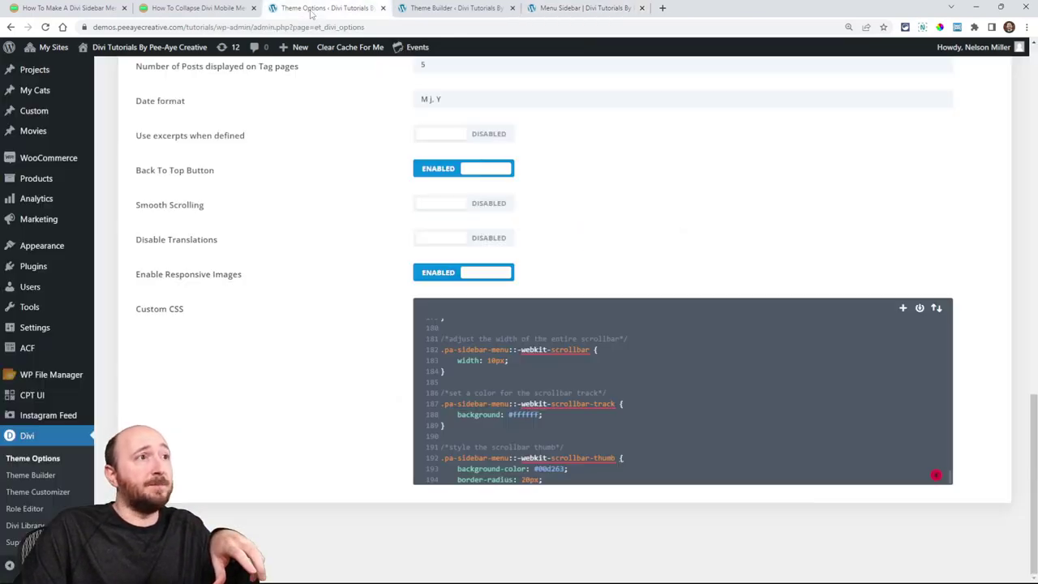
pyautogui.scroll(5, 579, 385)
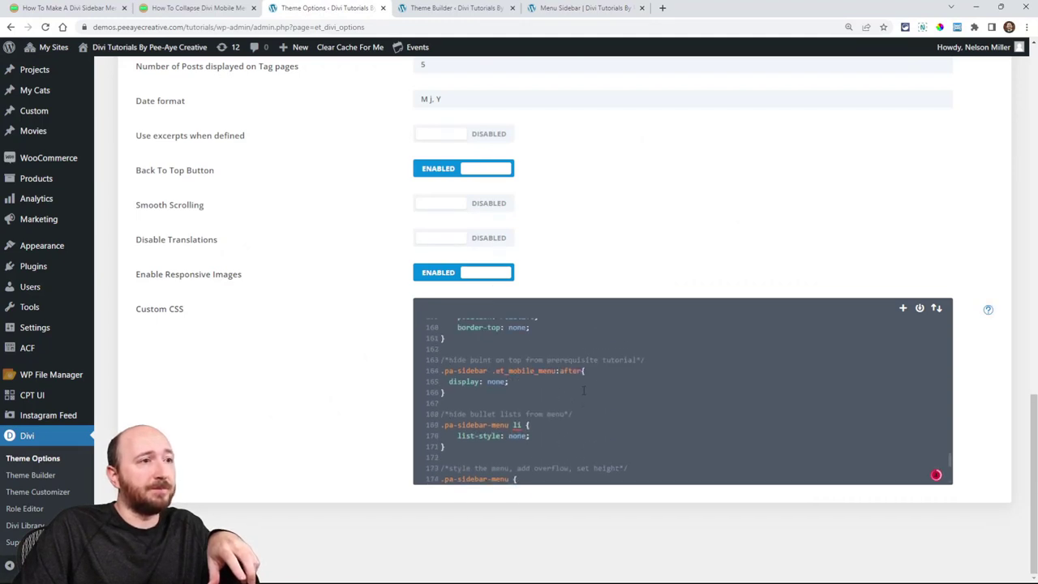
pyautogui.scroll(-1, 580, 390)
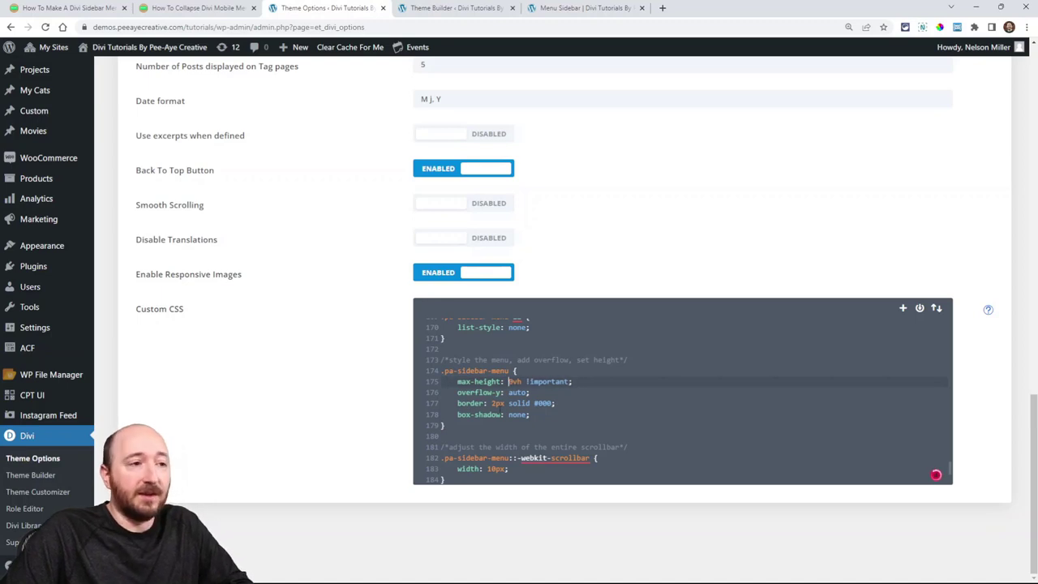
pyautogui.press('Delete')
pyautogui.write('7')
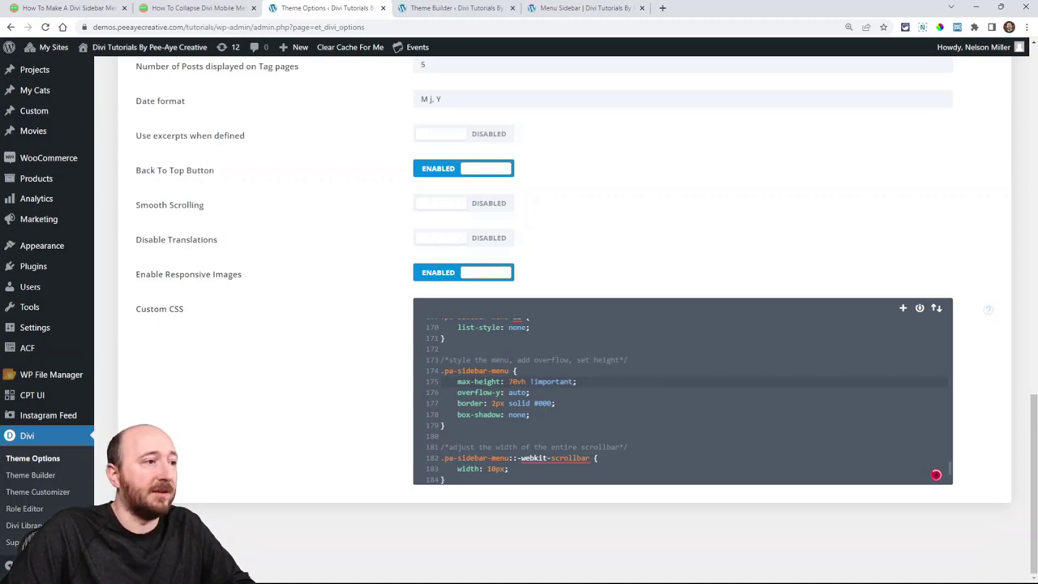
pyautogui.hotkey('ctrl', 's')
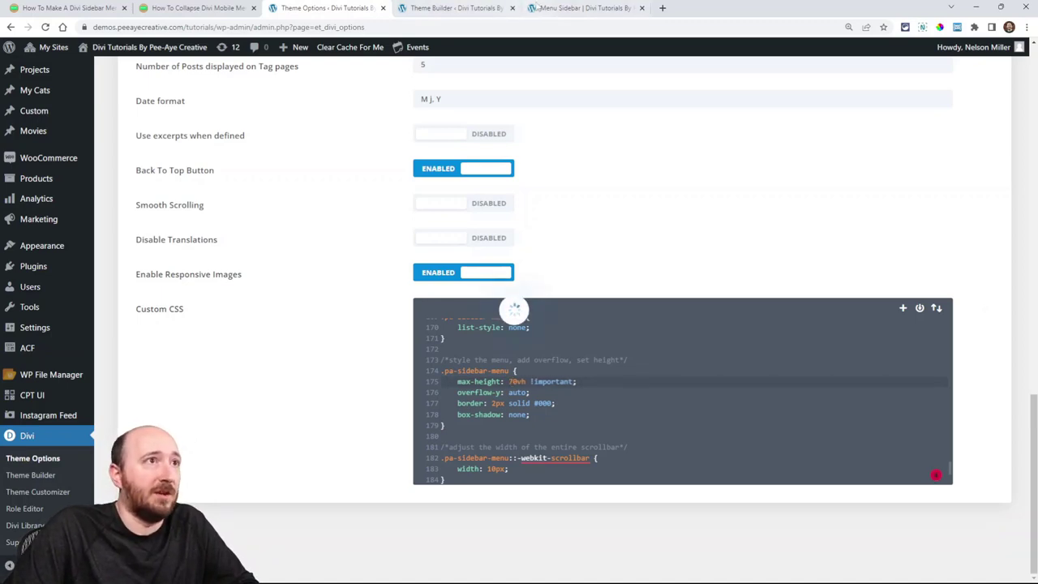
# Step: Reload the Menu Sidebar demo page, expand the WooCommerce submenu in the sidebar menu and check its height and scrolling
pyautogui.click(558, 7)
pyautogui.click(46, 27)
pyautogui.click(363, 271)
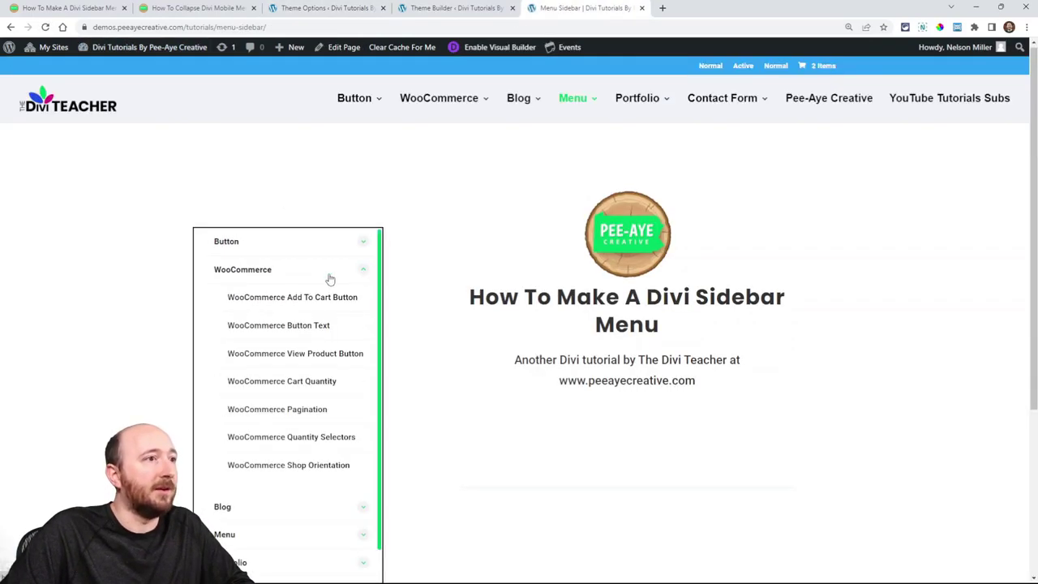
pyautogui.scroll(-1, 297, 306)
pyautogui.scroll(-2, 450, 324)
pyautogui.scroll(1, 445, 330)
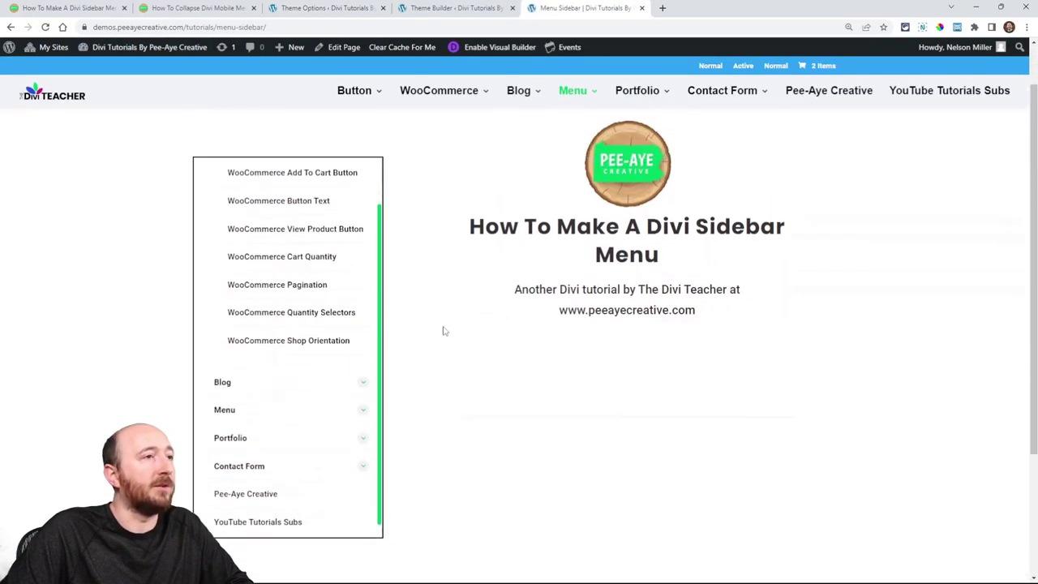
# Step: Expand the Blog and Button submenus as well and test scrolling within the sidebar menu and on the page
pyautogui.click(364, 386)
pyautogui.scroll(1, 350, 351)
pyautogui.click(362, 171)
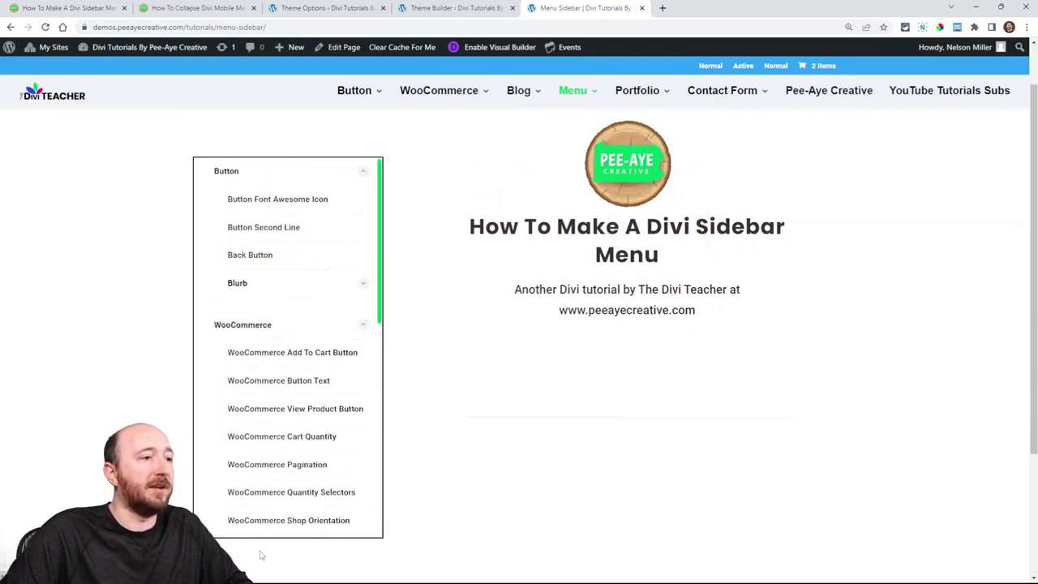
pyautogui.scroll(2, 278, 294)
pyautogui.scroll(-2, 292, 362)
pyautogui.scroll(-1, 405, 316)
pyautogui.scroll(2, 338, 281)
pyautogui.scroll(-5, 340, 324)
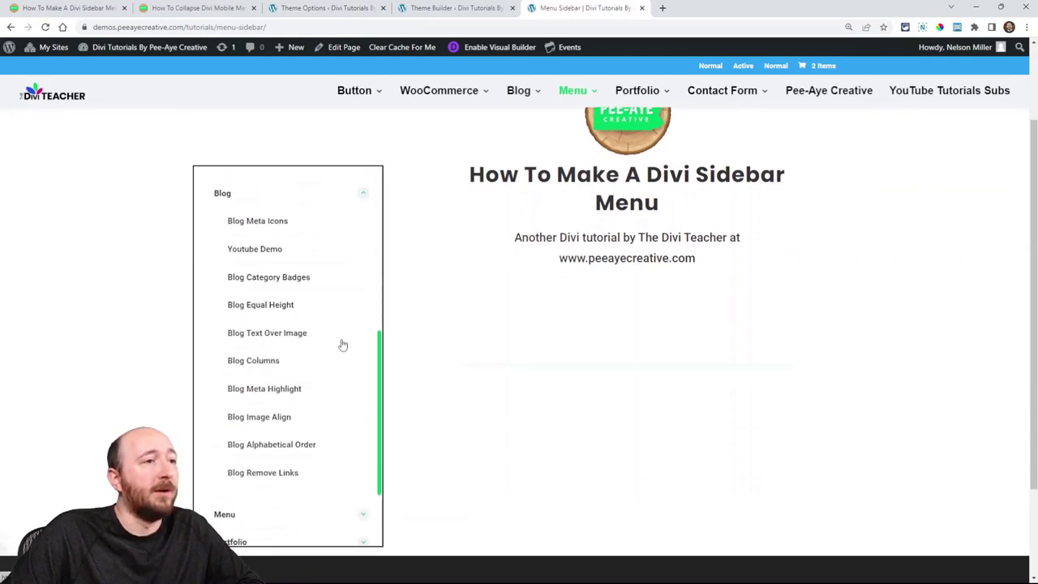
# Step: Review the scrollbar width, track and thumb rules and the menu styling rule in the Custom CSS of Divi Theme Options
pyautogui.click(329, 8)
pyautogui.scroll(-3, 935, 475)
pyautogui.click(484, 317)
pyautogui.scroll(1, 484, 321)
pyautogui.click(488, 370)
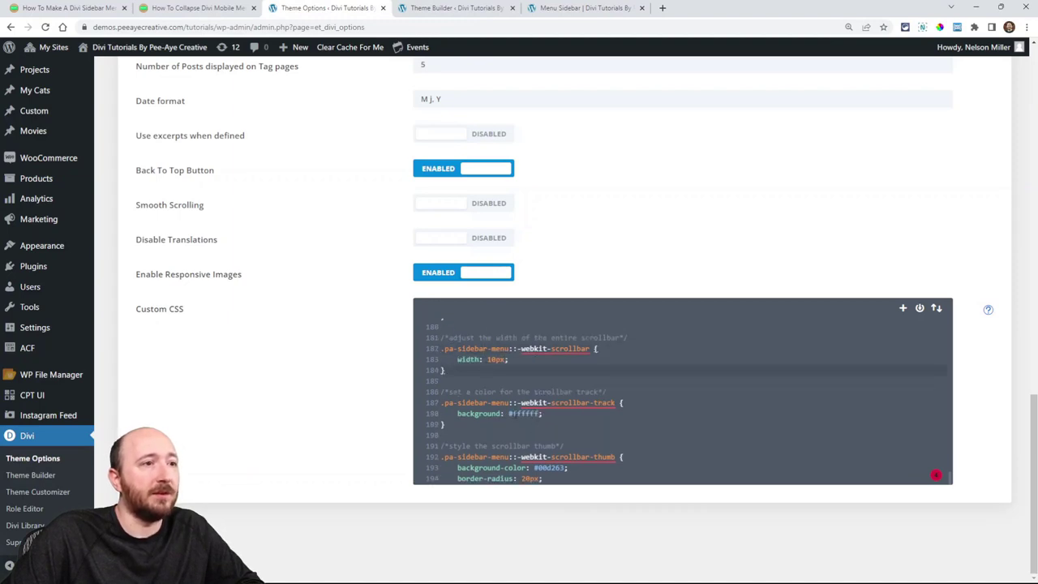
pyautogui.scroll(-1, 549, 433)
pyautogui.scroll(1, 549, 434)
pyautogui.click(549, 433)
pyautogui.scroll(-1, 549, 434)
pyautogui.scroll(1, 548, 434)
pyautogui.click(590, 457)
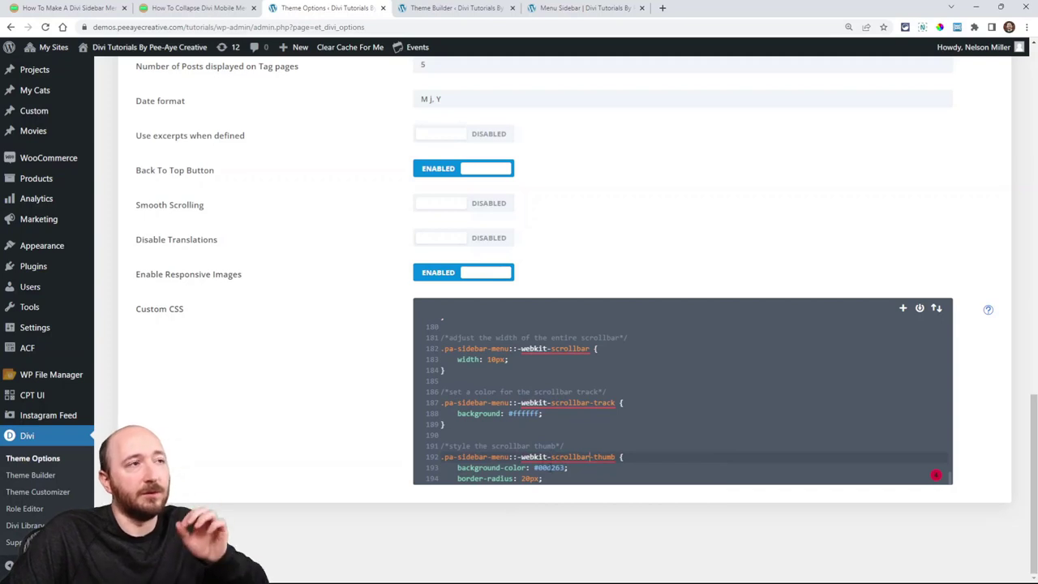
pyautogui.scroll(3, 614, 383)
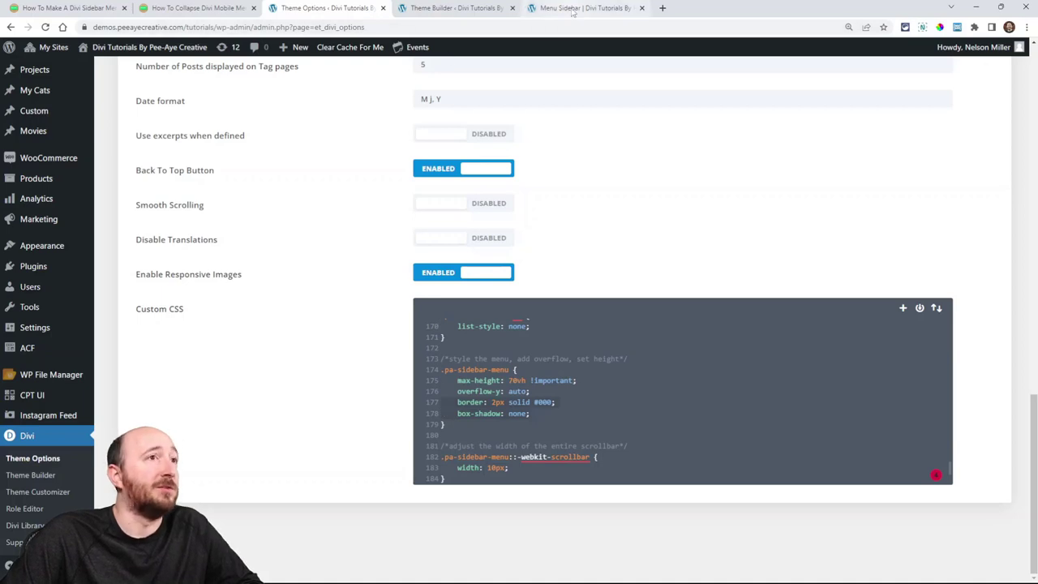
# Step: Open the Menu Sidebar template's custom body in the Theme Builder, and scroll the demo page to examine the sidebar menu's sticky behavior
pyautogui.click(454, 8)
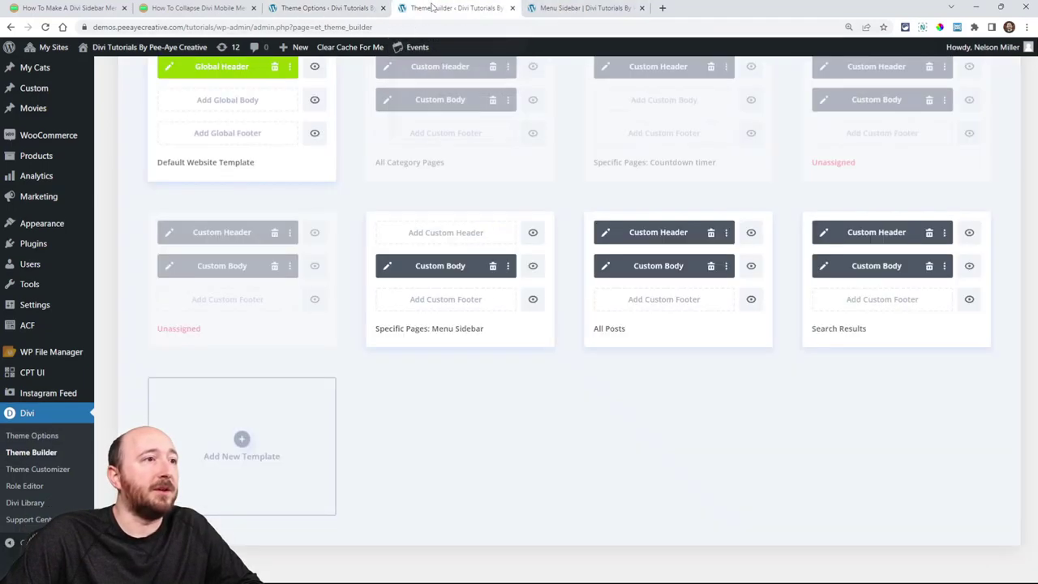
pyautogui.click(386, 269)
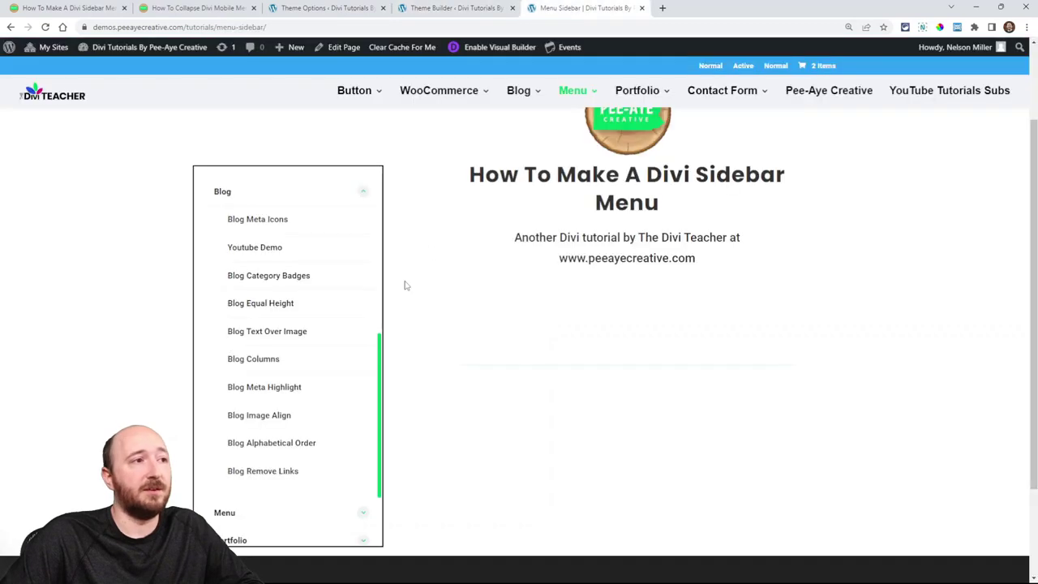
pyautogui.scroll(-2, 565, 371)
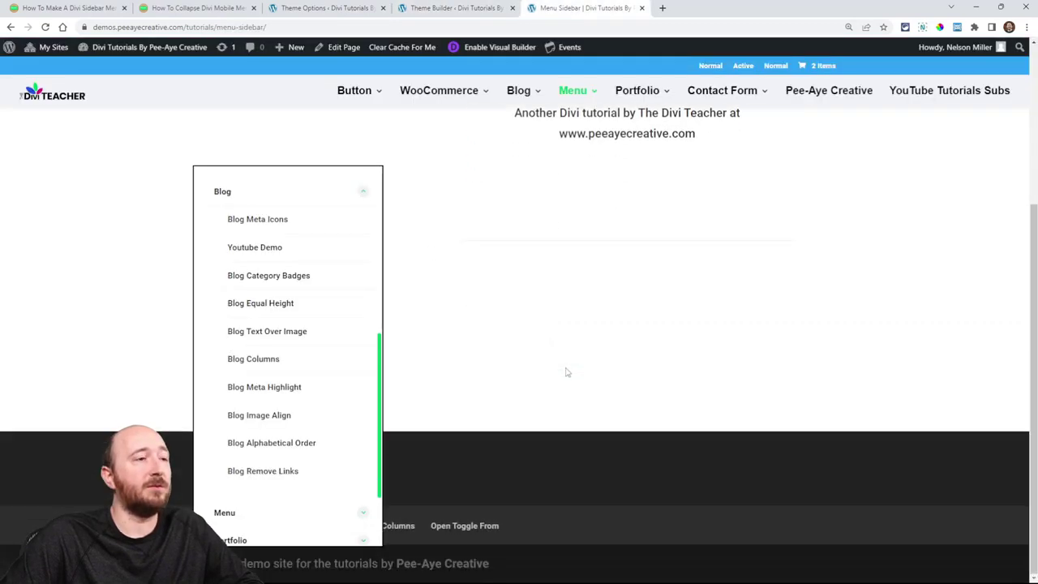
pyautogui.scroll(3, 565, 370)
pyautogui.scroll(-2, 565, 369)
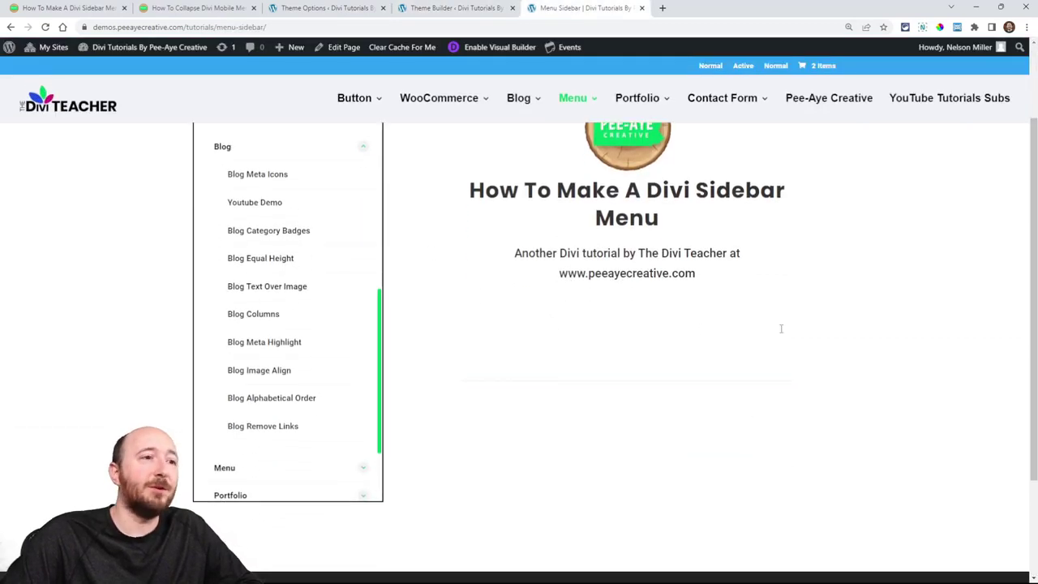
pyautogui.scroll(-2, 524, 365)
pyautogui.scroll(4, 519, 372)
pyautogui.scroll(-4, 535, 259)
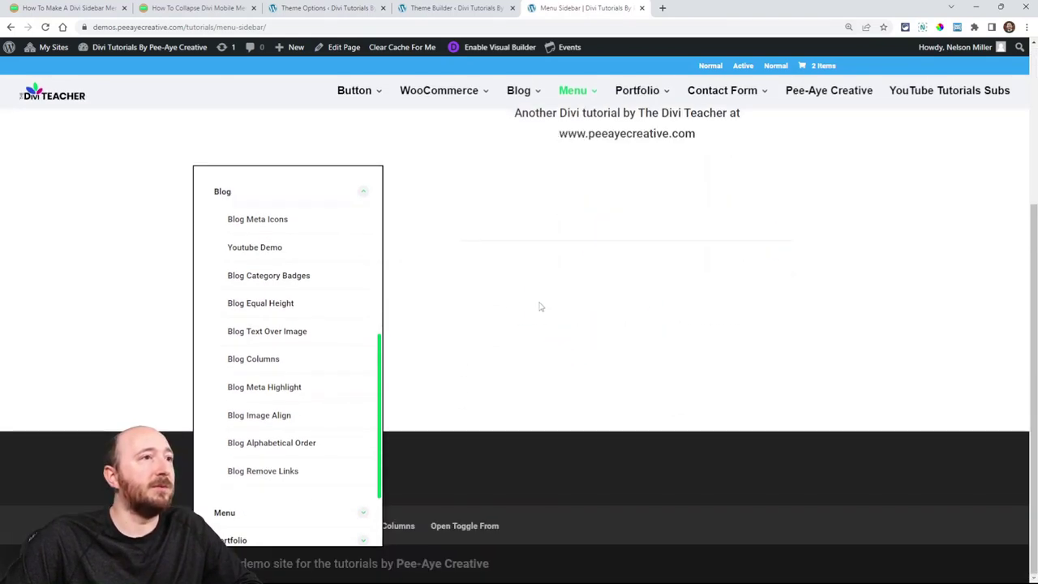
pyautogui.scroll(4, 540, 310)
pyautogui.scroll(-4, 539, 308)
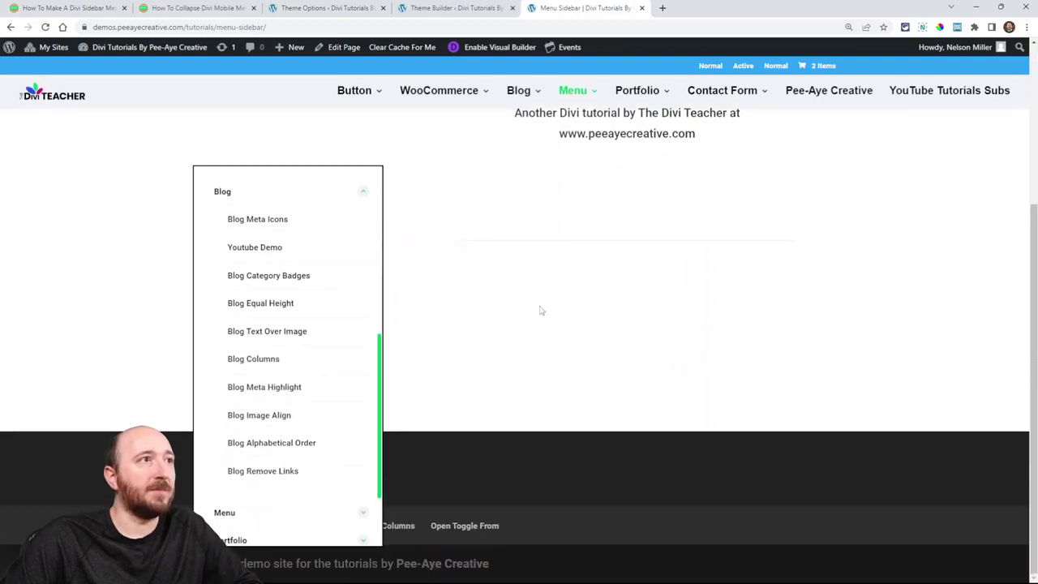
pyautogui.scroll(4, 540, 308)
# Step: Open the menu module's settings in the Menu Sidebar body layout, review its Scroll Effects in the advanced settings and save the module
pyautogui.click(438, 8)
pyautogui.click(266, 172)
pyautogui.click(580, 8)
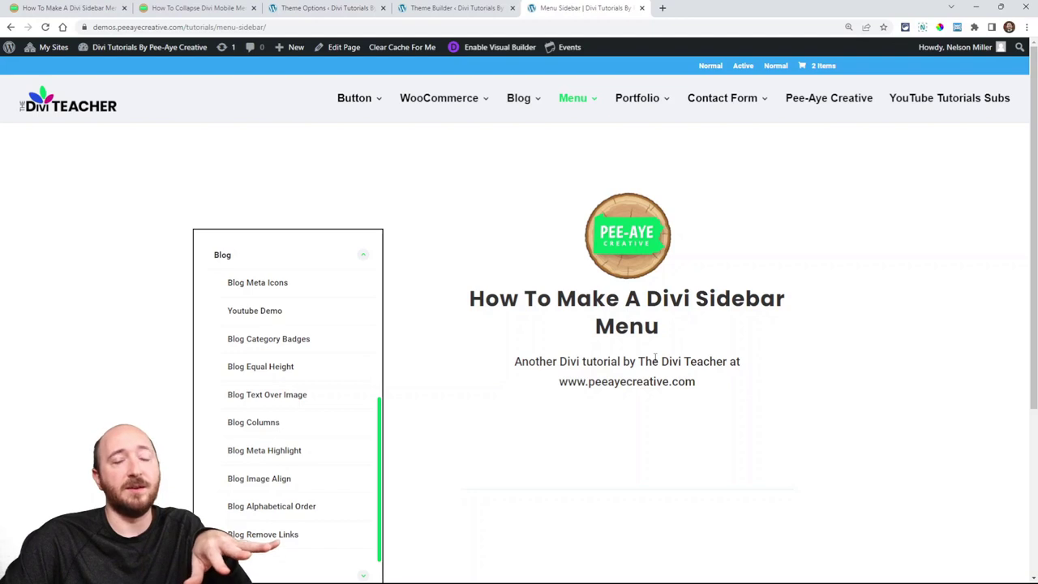
pyautogui.click(438, 8)
pyautogui.click(522, 131)
pyautogui.moveTo(737, 362); pyautogui.dragTo(659, 464)
pyautogui.scroll(-1, 554, 308)
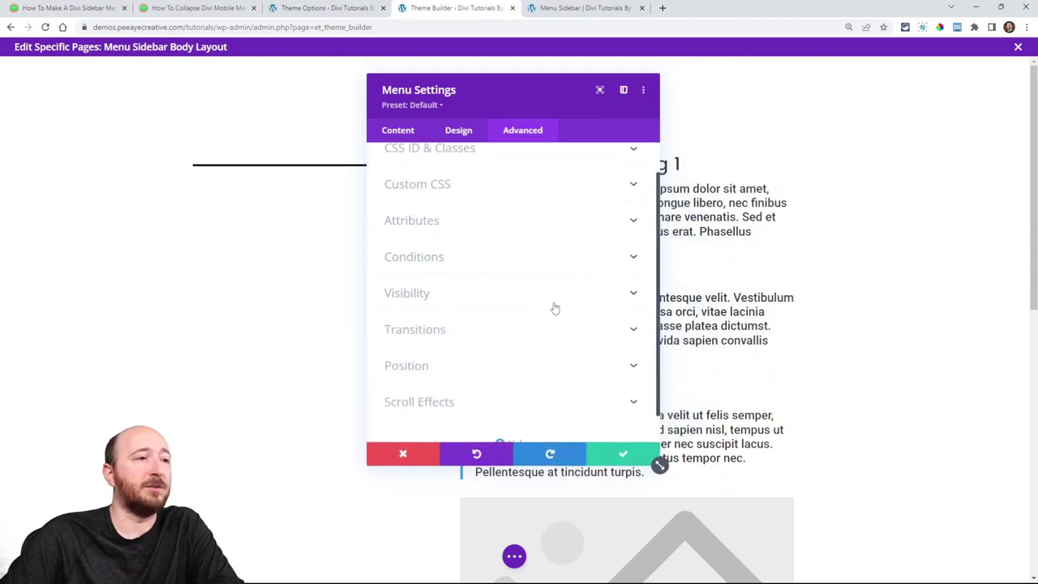
pyautogui.click(428, 371)
pyautogui.click(415, 203)
pyautogui.click(428, 233)
pyautogui.click(623, 453)
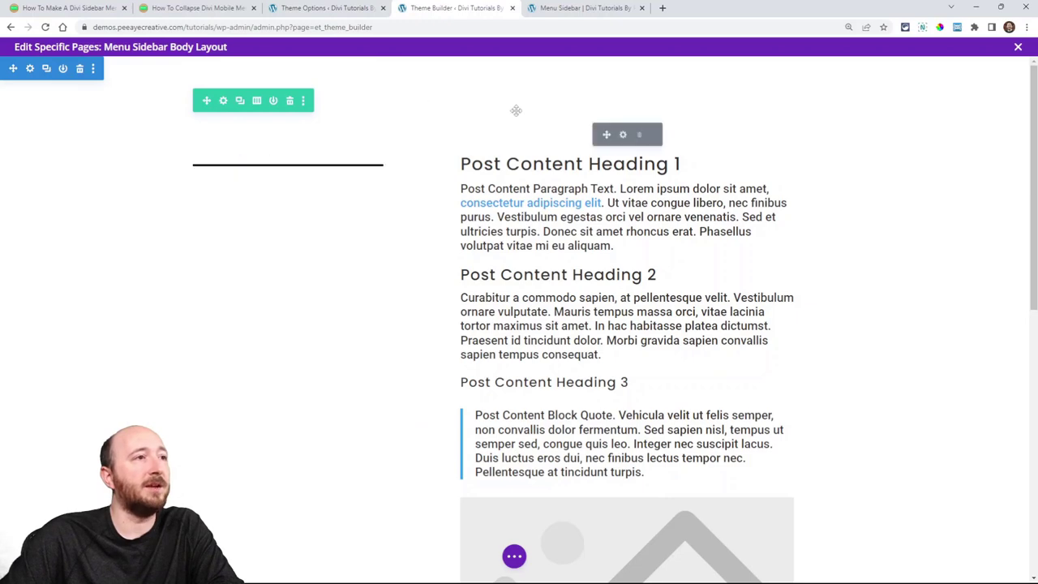
# Step: Copy the jQuery snippet from step 4 of the sidebar menu tutorial, which opens the current submenu
pyautogui.click(579, 8)
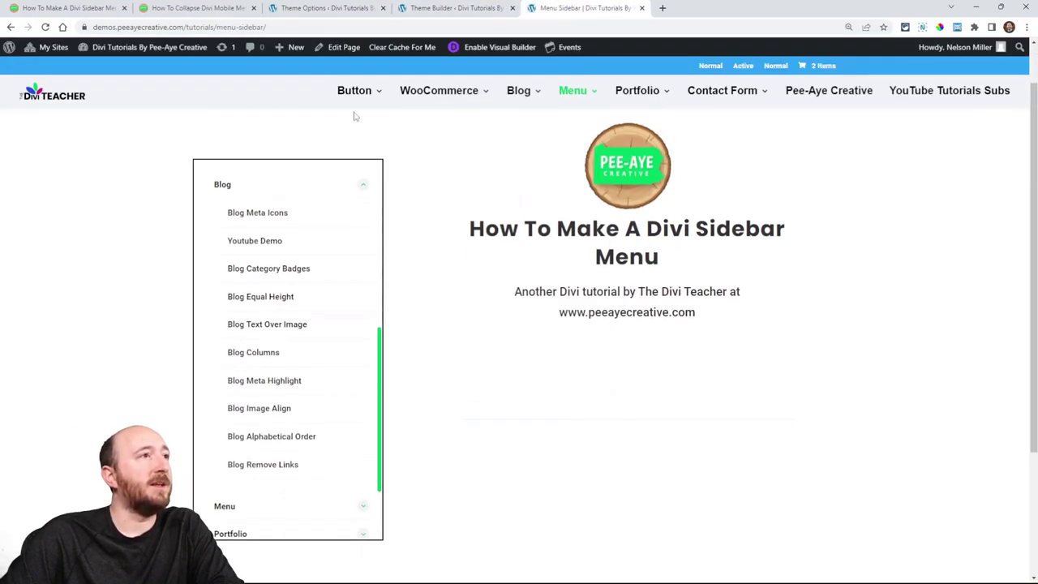
pyautogui.click(68, 8)
pyautogui.scroll(-12, 578, 299)
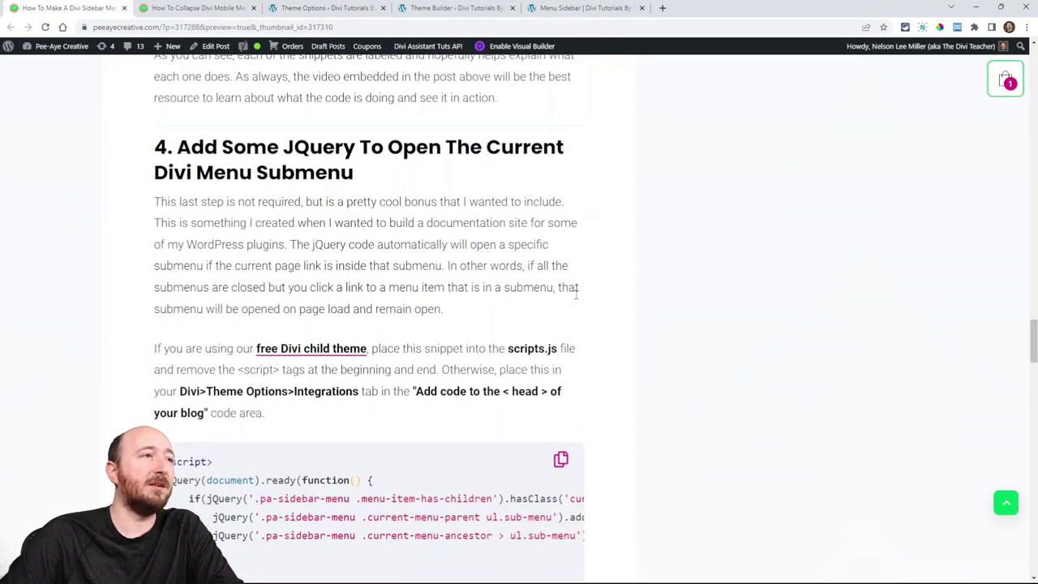
pyautogui.scroll(-2, 576, 297)
pyautogui.scroll(1, 577, 299)
pyautogui.click(560, 417)
# Step: Highlight the demo page's URL slug and heading, then expand the Menu submenu in the sidebar to find the current page's link
pyautogui.click(559, 8)
pyautogui.click(214, 27)
pyautogui.moveTo(240, 27); pyautogui.dragTo(290, 26)
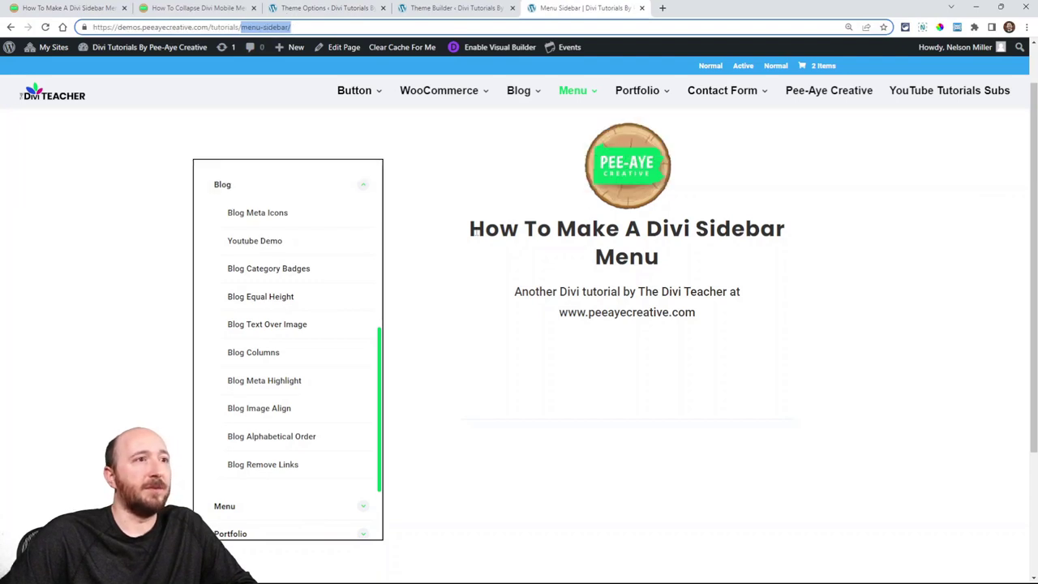
pyautogui.tripleClick(652, 256)
pyautogui.scroll(6, 324, 259)
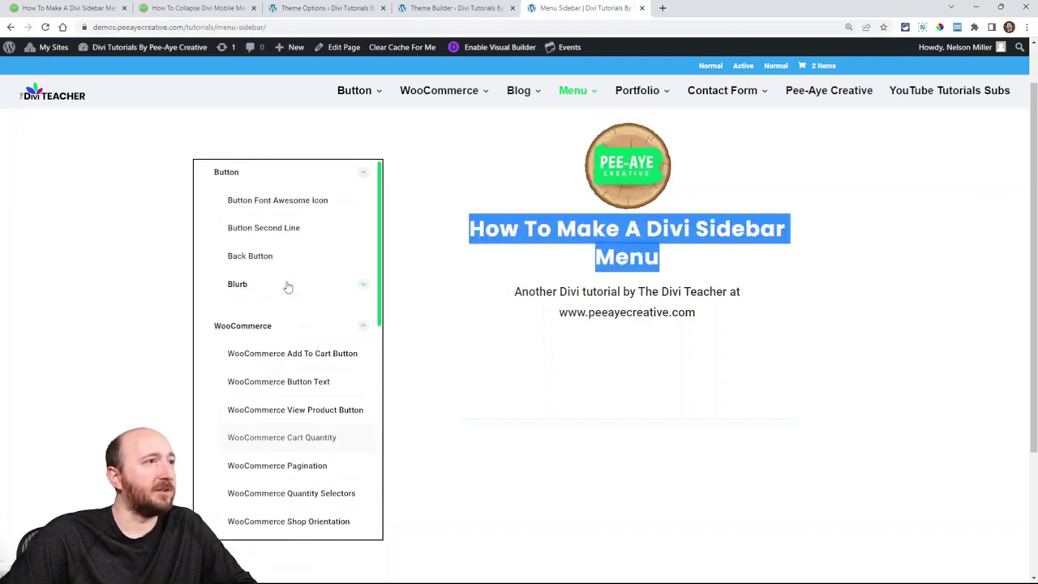
pyautogui.scroll(-10, 288, 287)
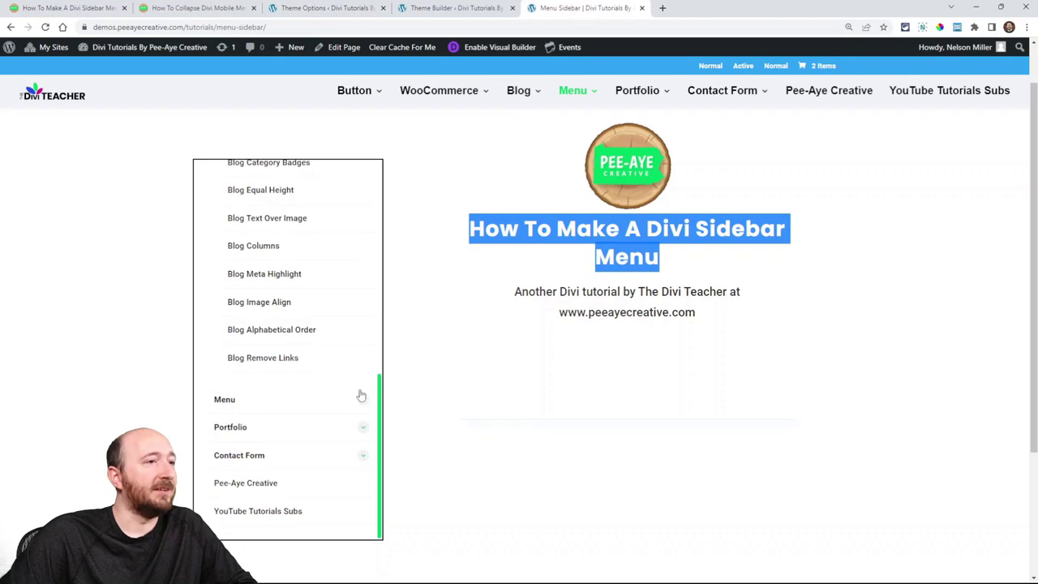
pyautogui.click(361, 395)
pyautogui.scroll(-4, 292, 376)
# Step: Reload the demo page and expand and collapse the sidebar's Menu submenu to compare its open and closed states
pyautogui.click(45, 27)
pyautogui.click(366, 242)
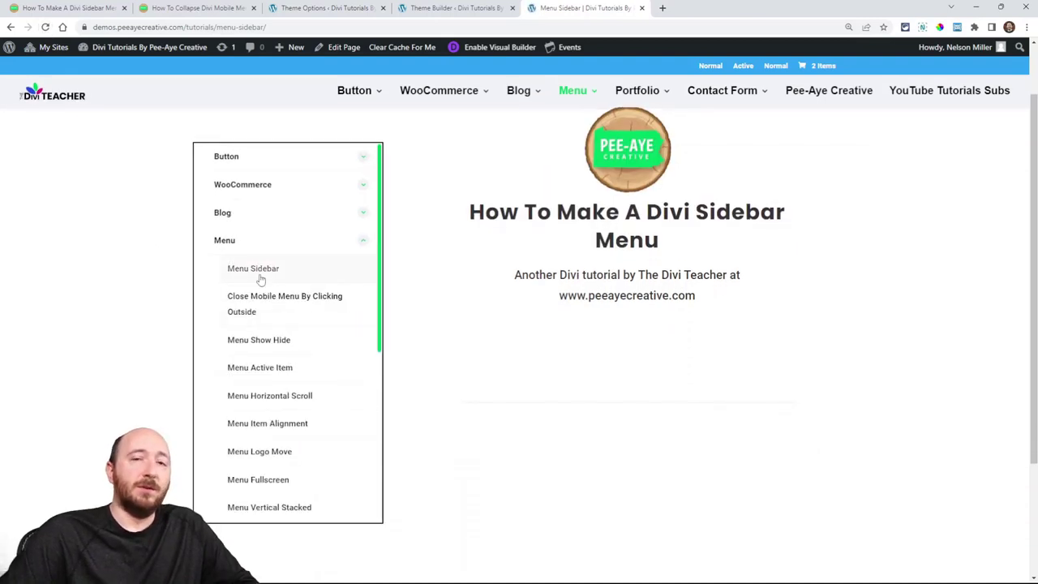
pyautogui.click(361, 240)
pyautogui.click(371, 243)
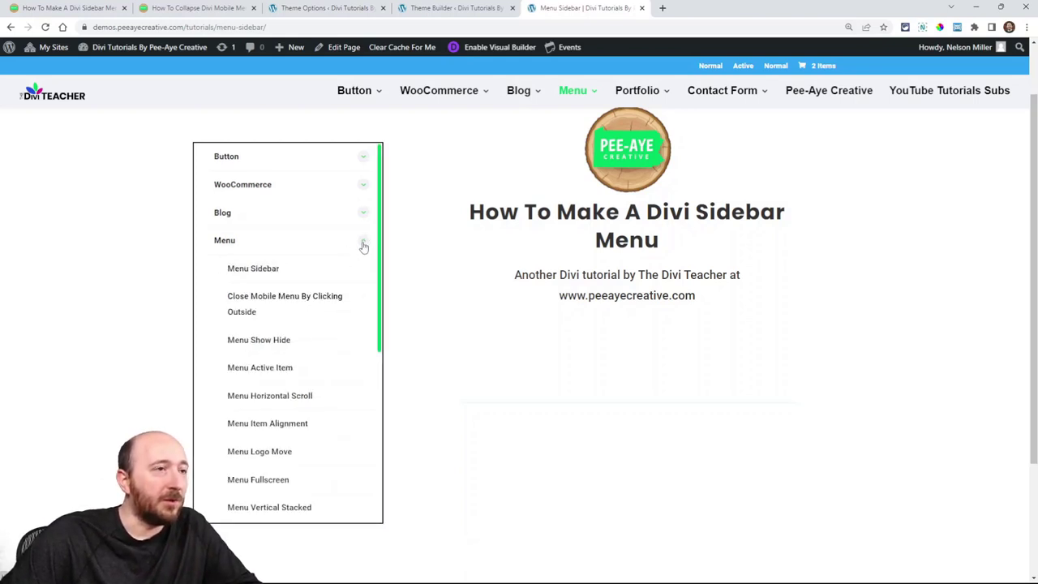
pyautogui.click(364, 246)
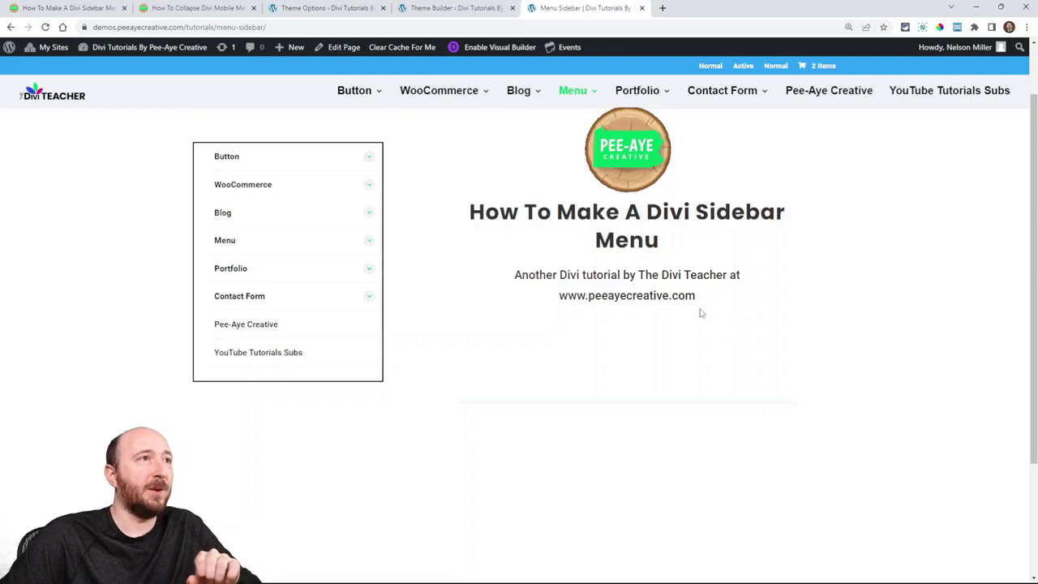
# Step: Paste the copied jQuery snippet after the existing script in the head code of Divi Theme Options' Integration settings
pyautogui.click(327, 7)
pyautogui.scroll(15, 341, 315)
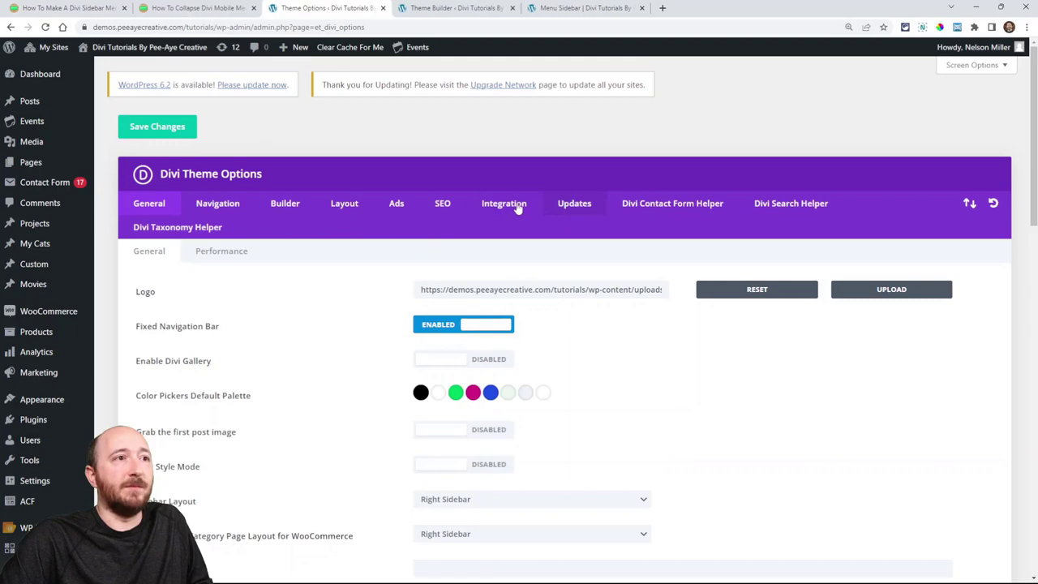
pyautogui.click(504, 203)
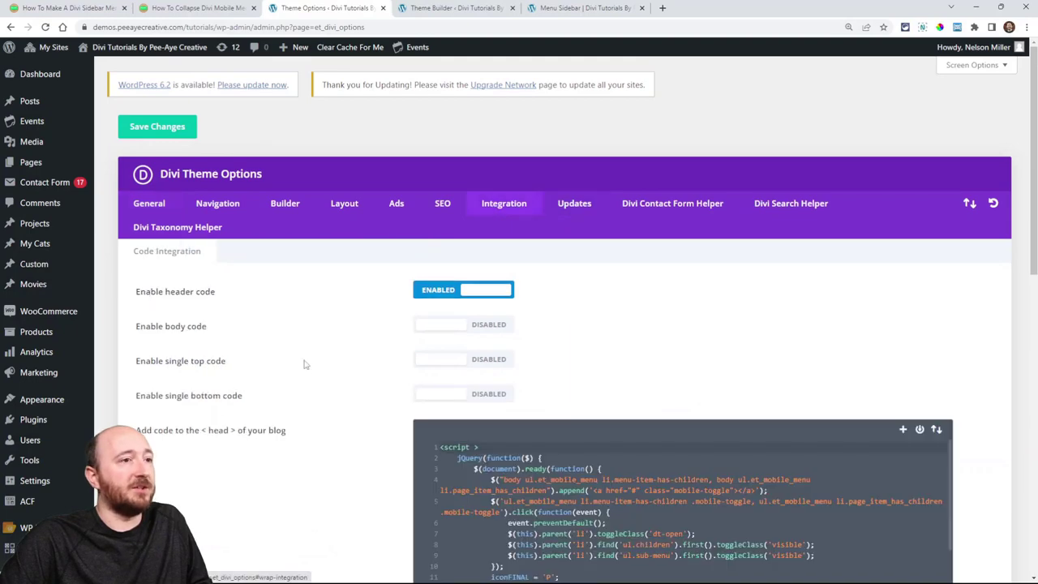
pyautogui.scroll(-3, 303, 362)
pyautogui.scroll(-1, 505, 376)
pyautogui.click(505, 375)
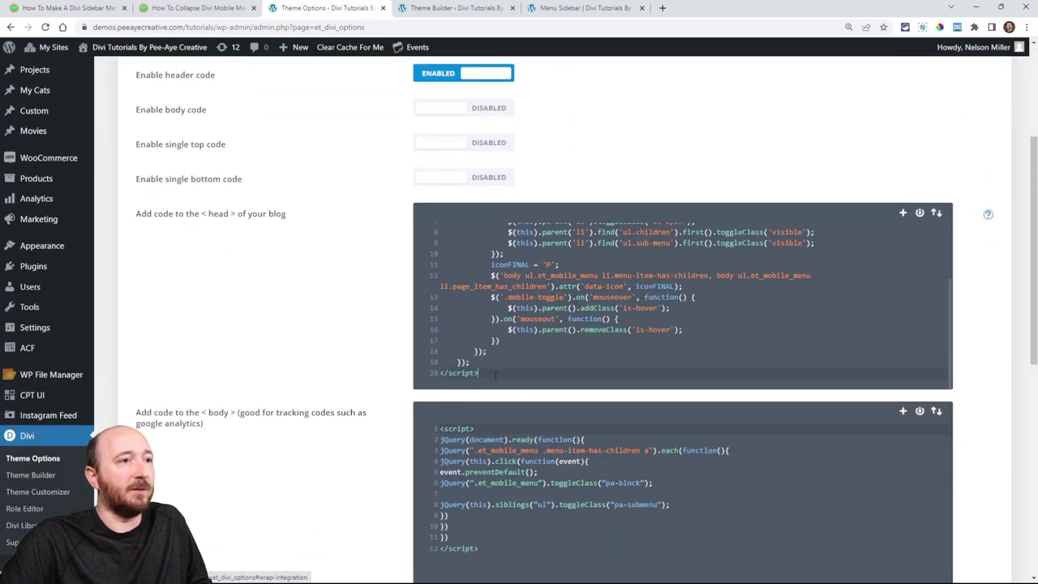
pyautogui.press('Return')
pyautogui.press('Return')
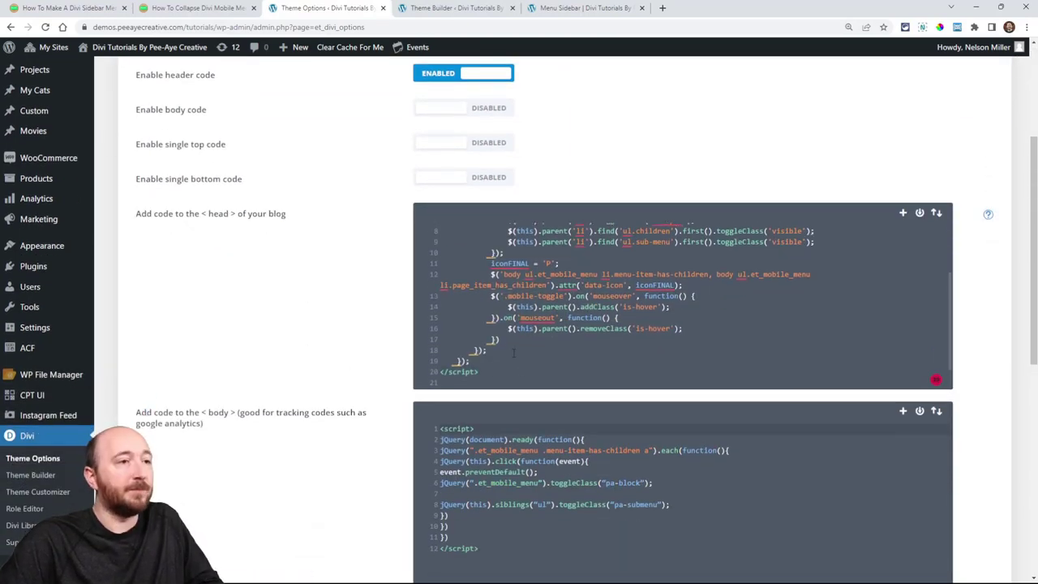
pyautogui.hotkey('ctrl', 'v')
pyautogui.scroll(-1, 616, 325)
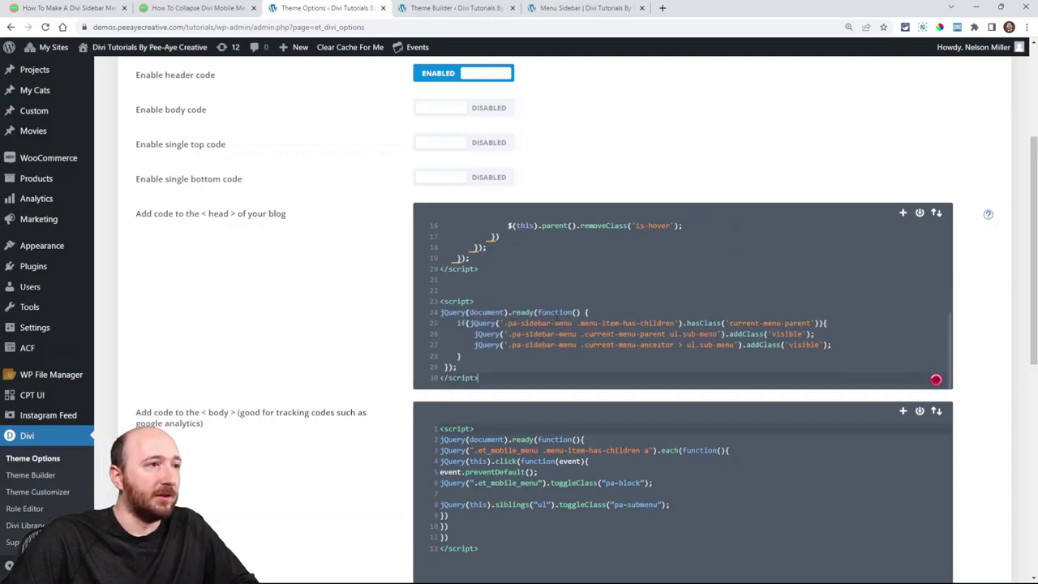
pyautogui.scroll(3, 474, 213)
pyautogui.scroll(-2, 503, 212)
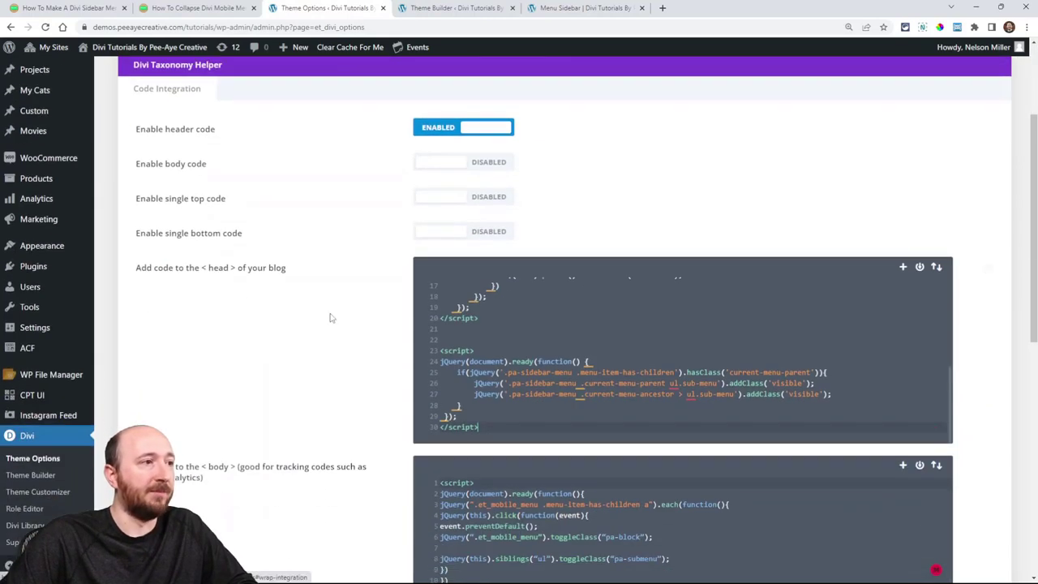
# Step: Review the added submenu script in the head code and save the Divi Theme Options changes
pyautogui.moveTo(135, 268); pyautogui.dragTo(284, 268)
pyautogui.click(328, 317)
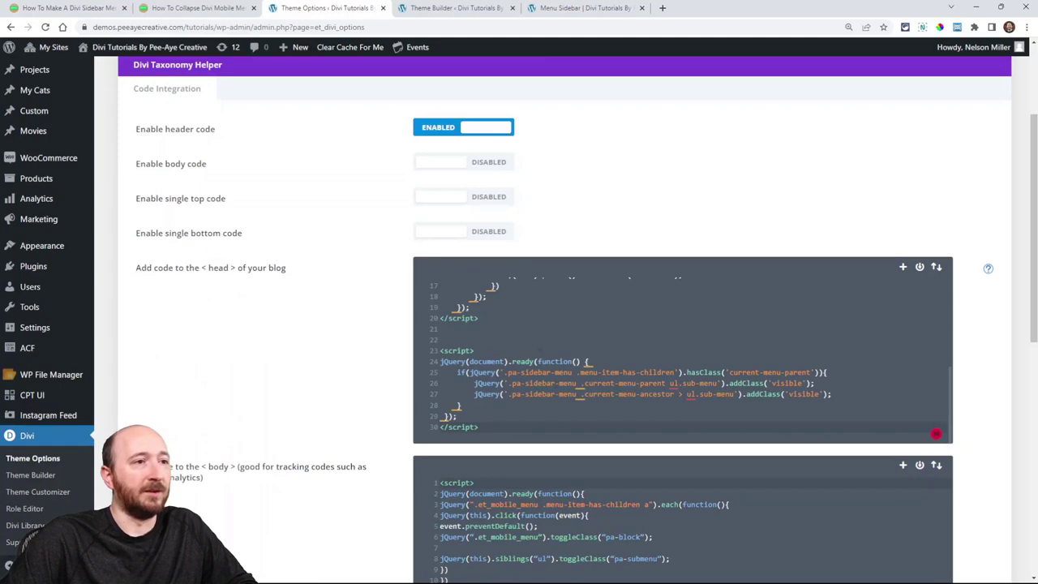
pyautogui.click(509, 394)
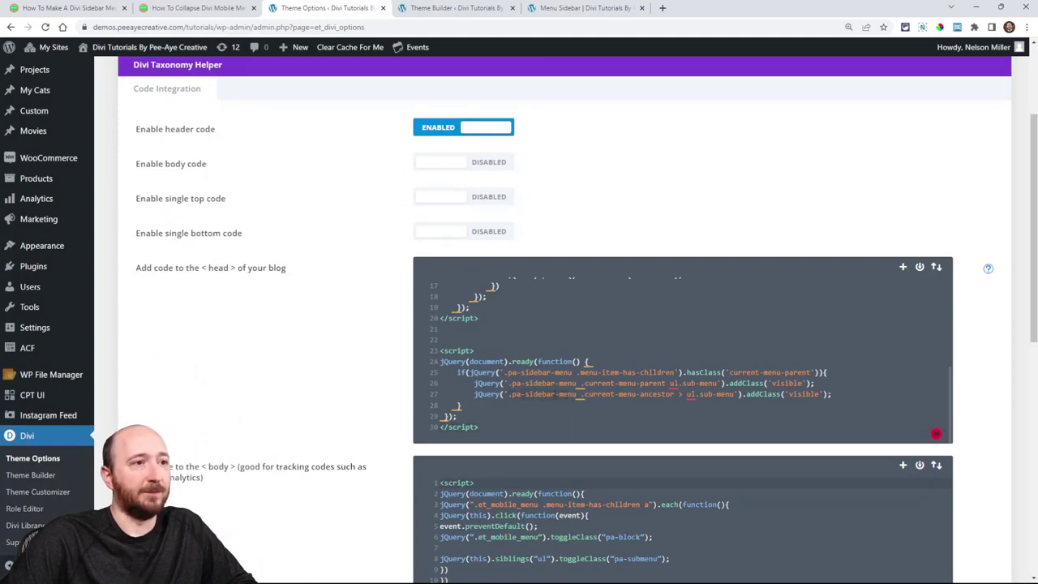
pyautogui.scroll(2, 287, 331)
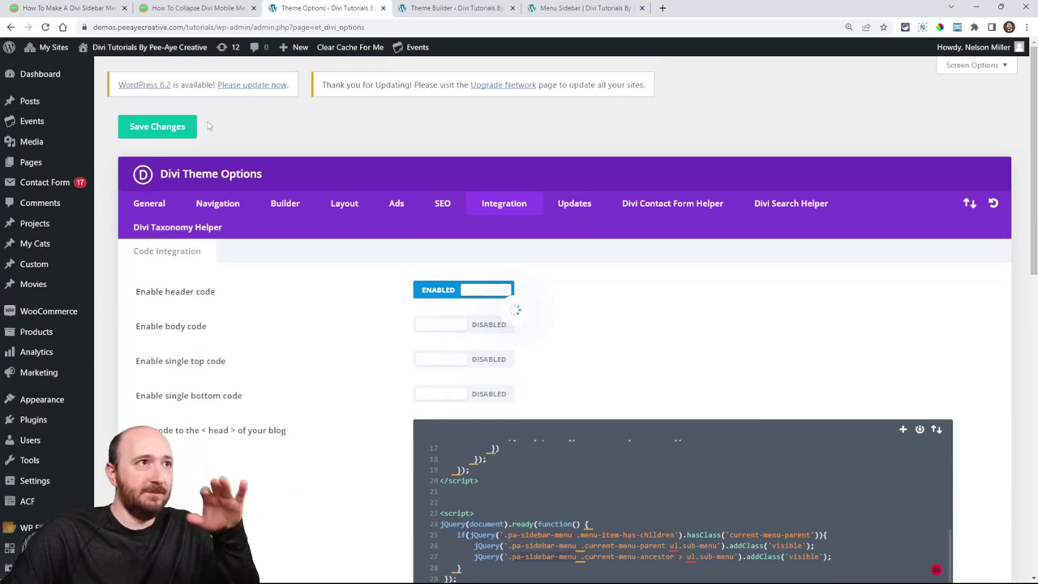
# Step: On the Menu Sidebar demo page, toggle the sidebar's Menu submenu and reload the page to check whether the current submenu opens automatically
pyautogui.click(583, 7)
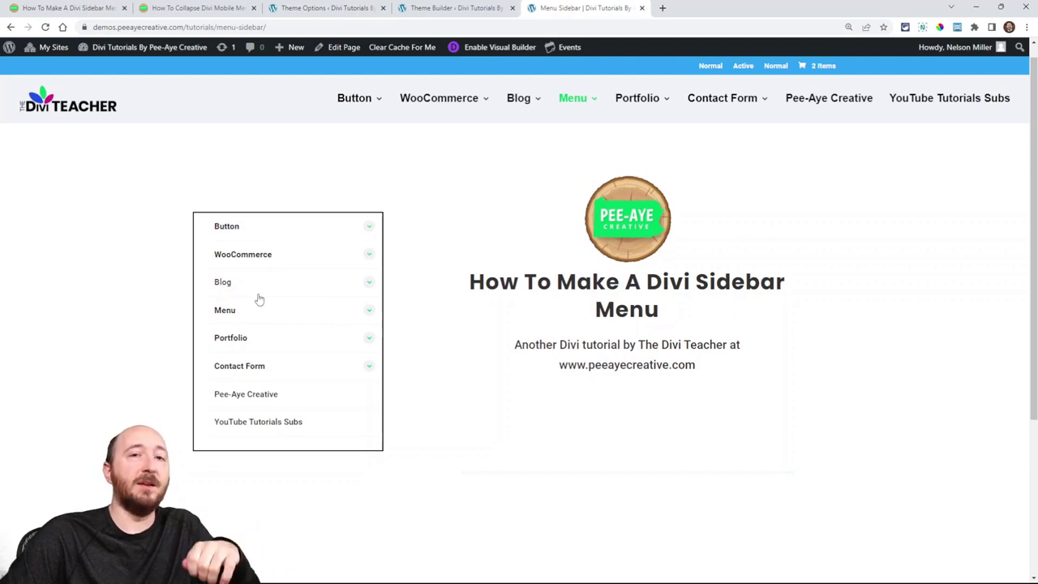
pyautogui.click(369, 310)
pyautogui.click(366, 311)
pyautogui.click(46, 27)
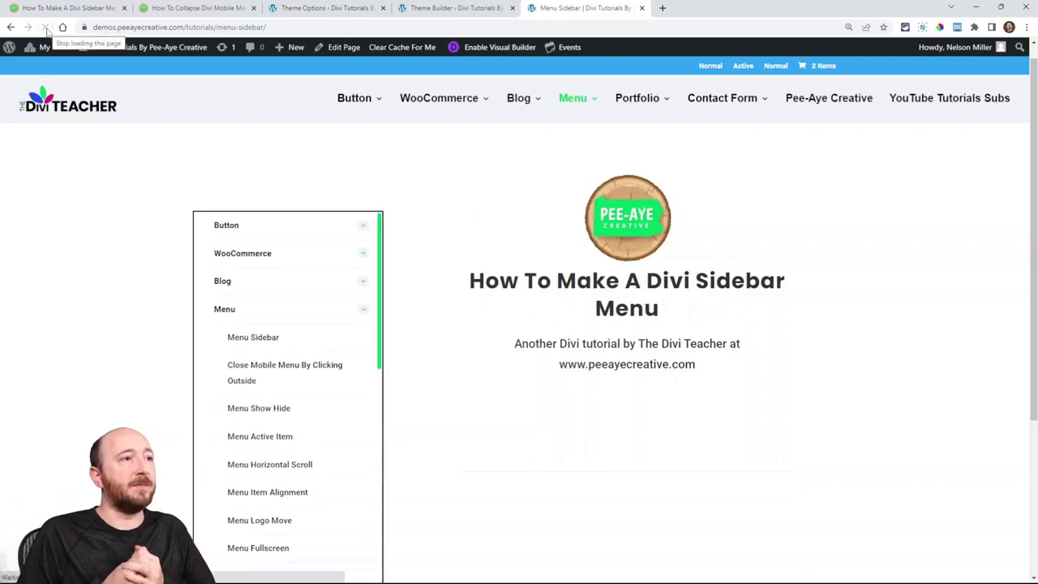
pyautogui.scroll(-2, 437, 219)
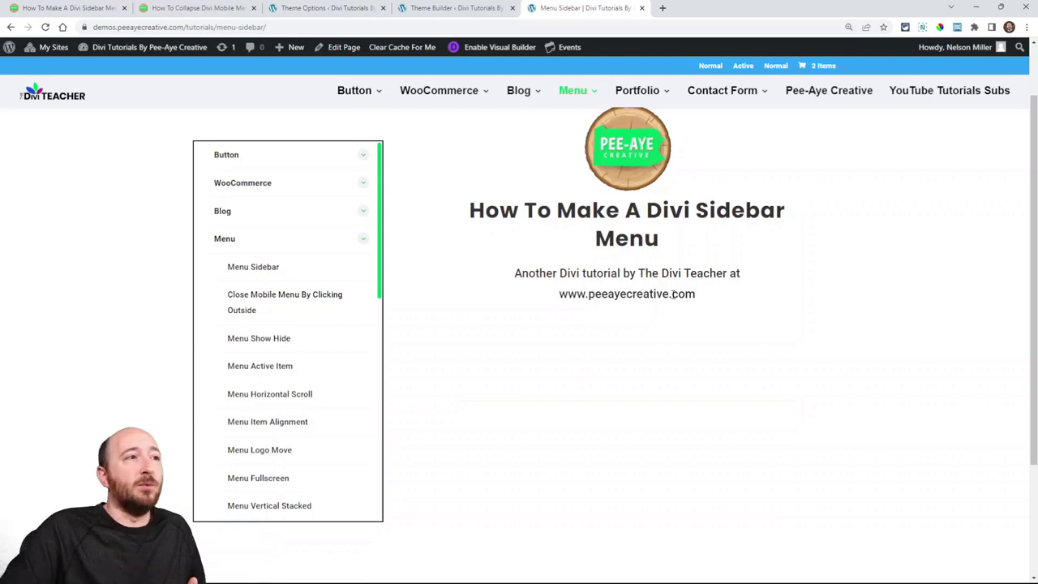
# Step: Expand the sidebar's WooCommerce and Button submenus and scroll through the menu list to check it alongside the open Menu submenu
pyautogui.click(362, 187)
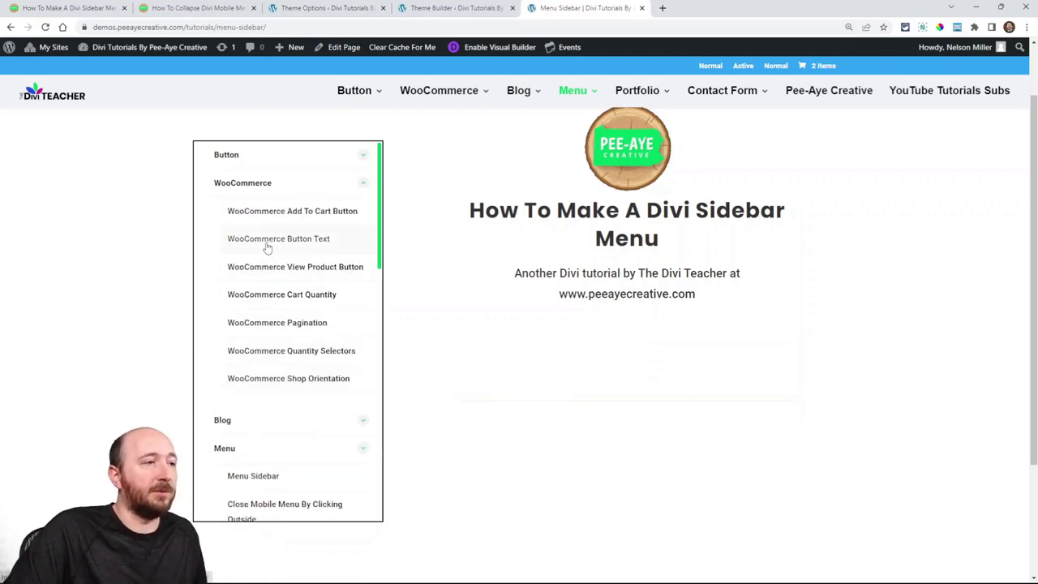
pyautogui.scroll(2, 265, 312)
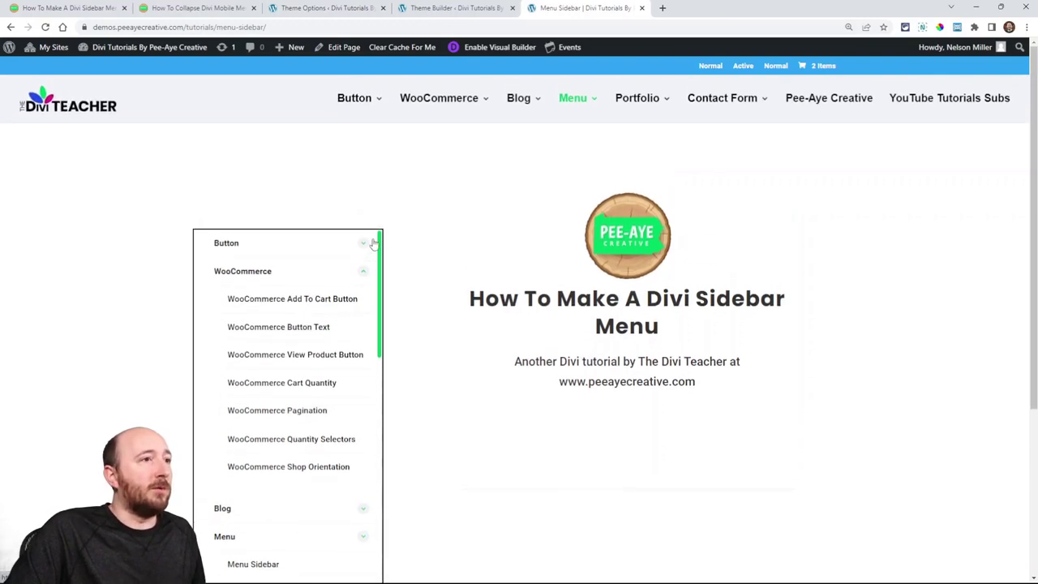
pyautogui.click(363, 244)
pyautogui.scroll(-4, 311, 354)
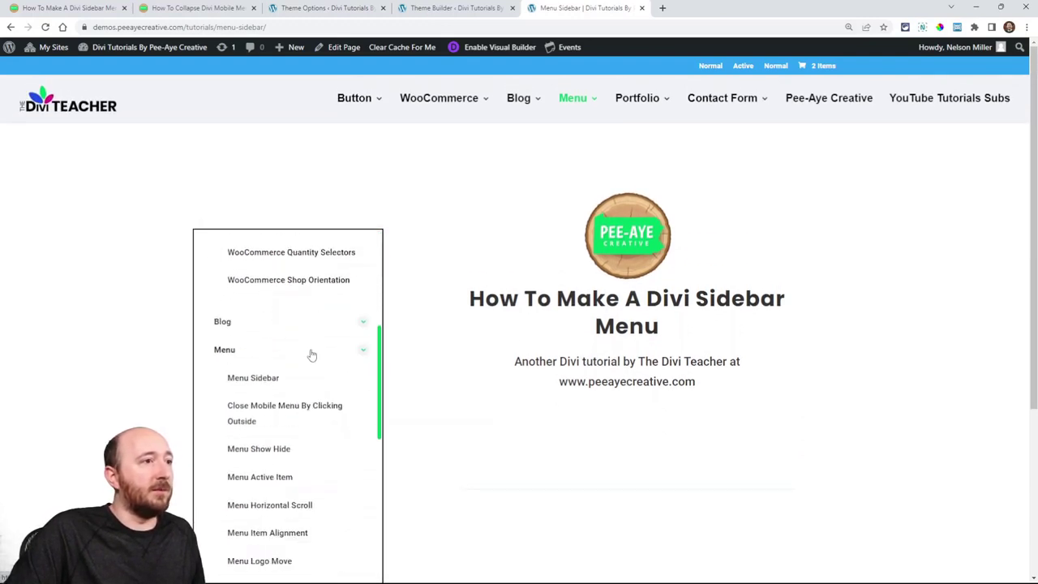
pyautogui.scroll(-6, 299, 373)
pyautogui.scroll(3, 297, 408)
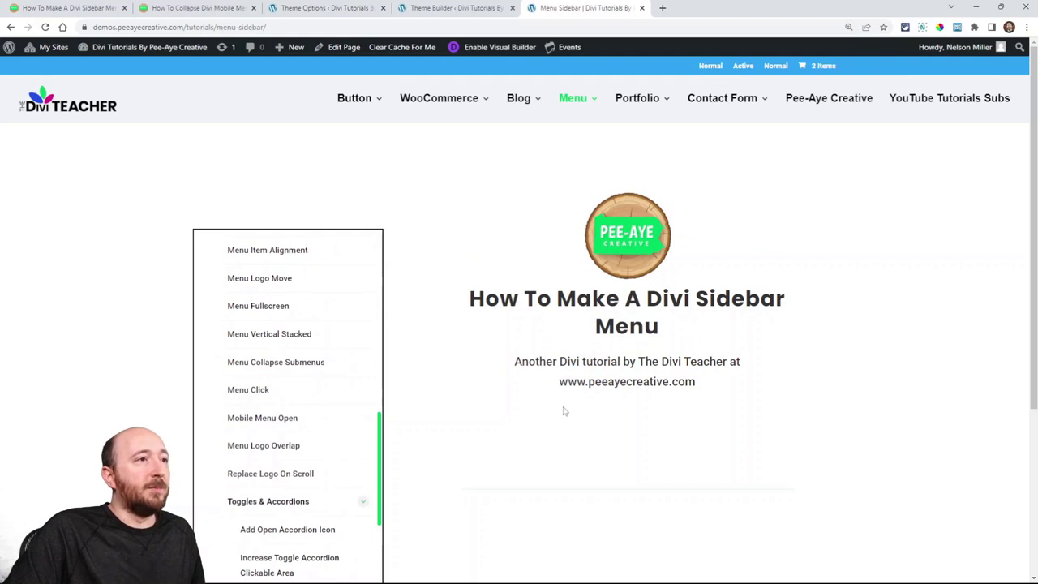
pyautogui.scroll(6, 324, 419)
pyautogui.scroll(-3, 323, 413)
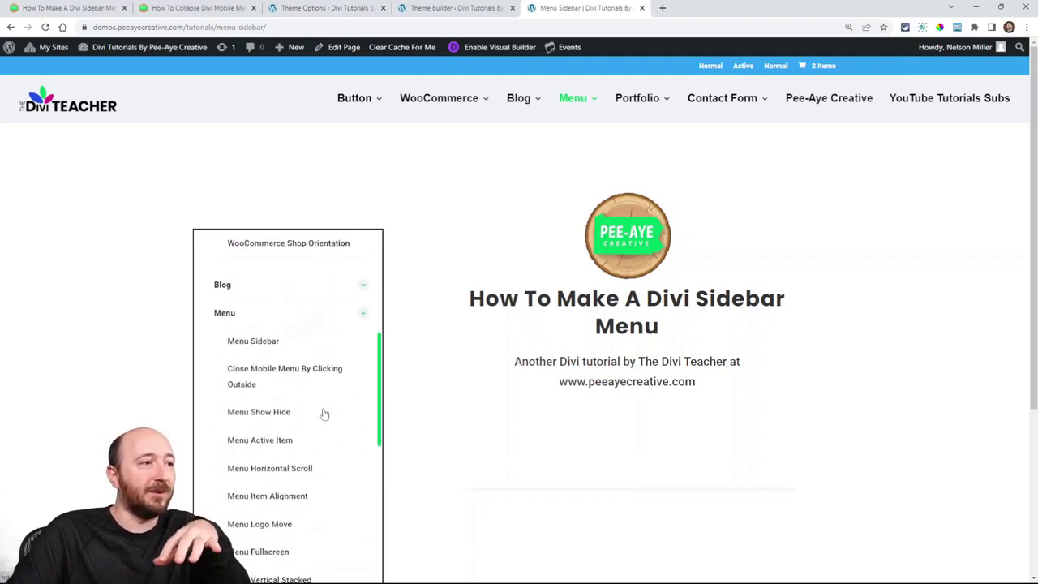
pyautogui.scroll(-1, 323, 413)
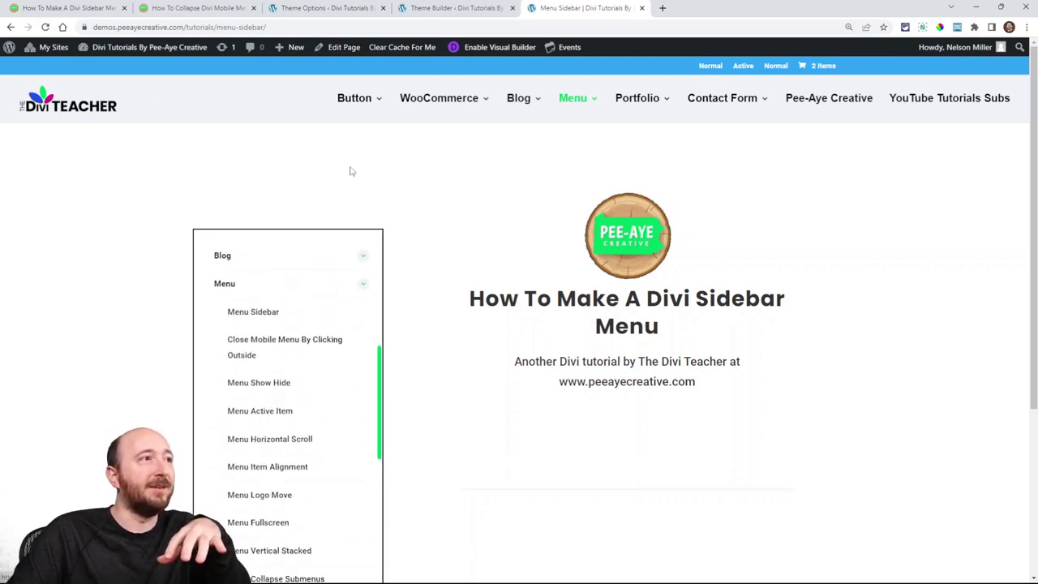
# Step: Reload the demo page, expand the sidebar's Button submenu and collapse the Menu submenu to test the toggles
pyautogui.click(45, 26)
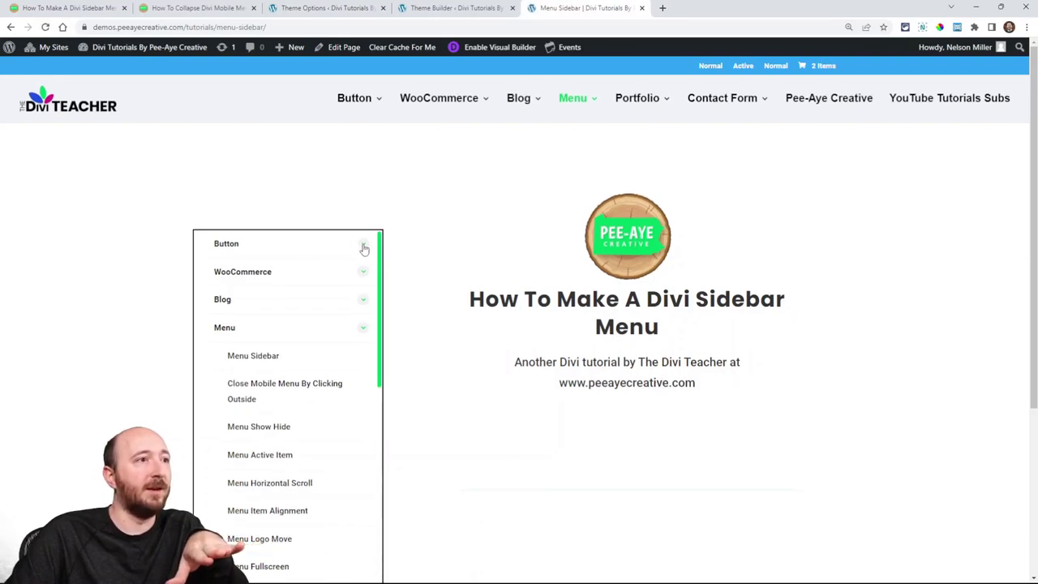
pyautogui.click(364, 245)
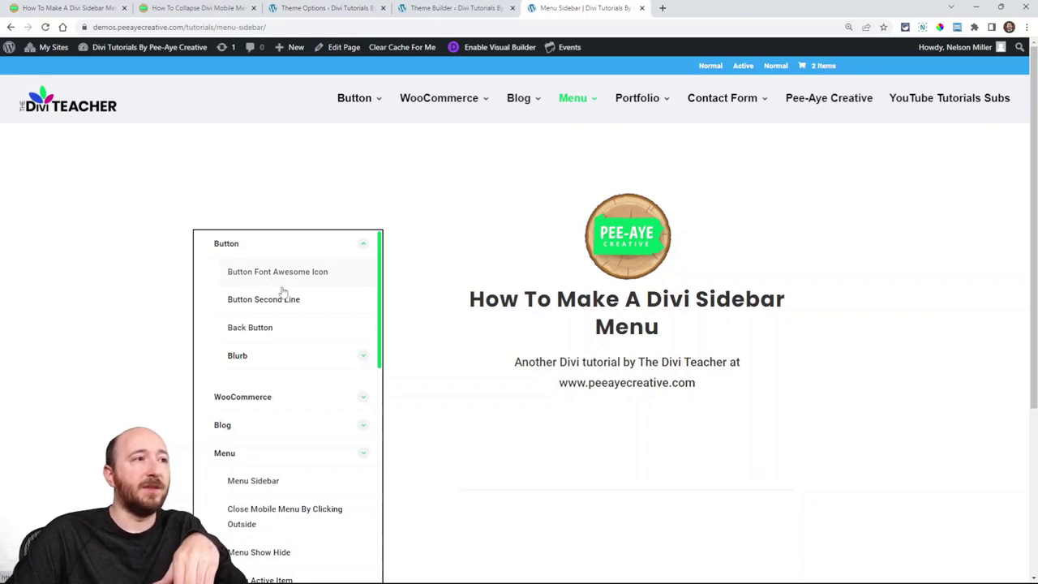
pyautogui.click(361, 453)
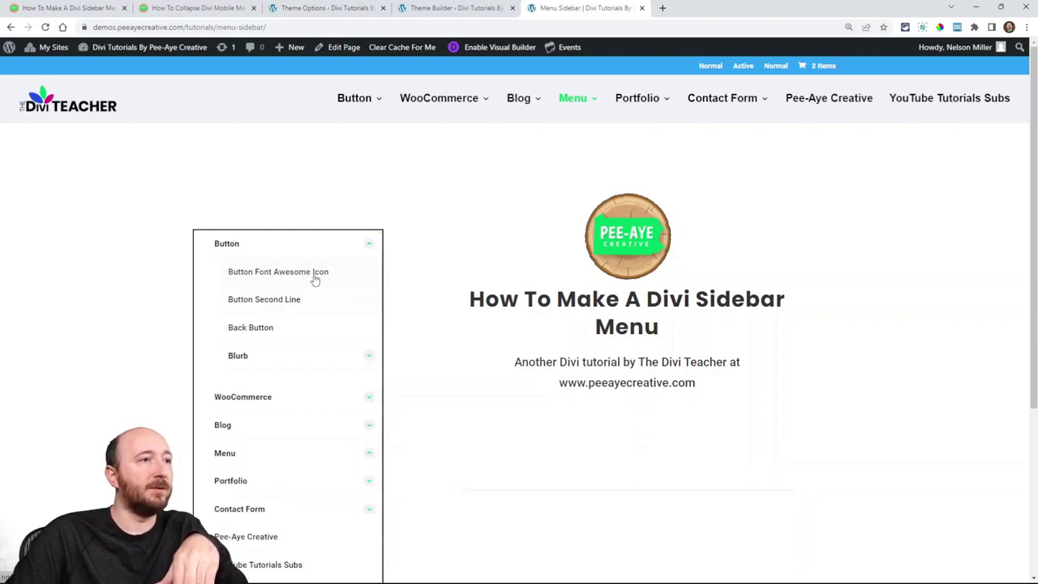